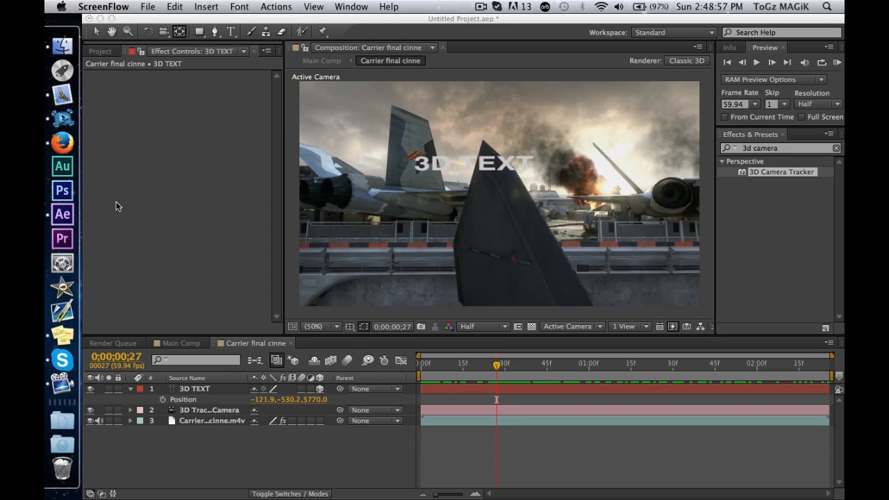
Step: Scrub through the carrier shot to examine how the 3D text overlaps the foreground tail fin
left_click(62, 213)
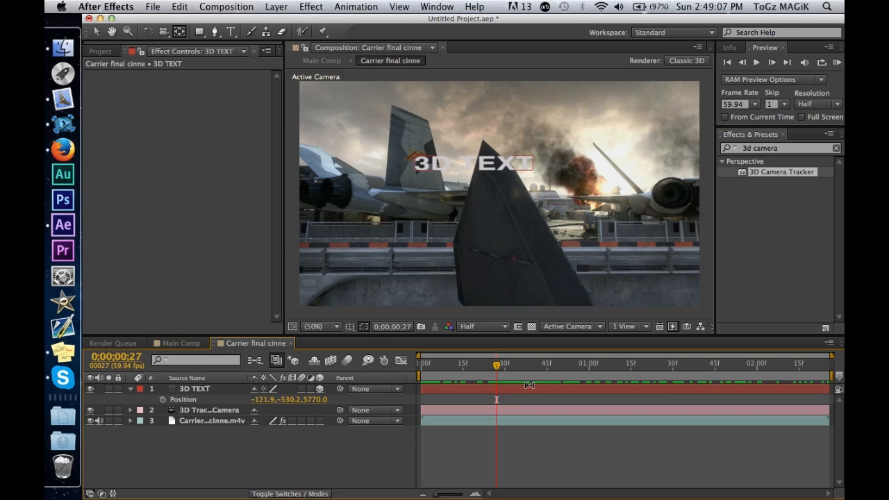
left_click_drag(496, 364, 673, 345)
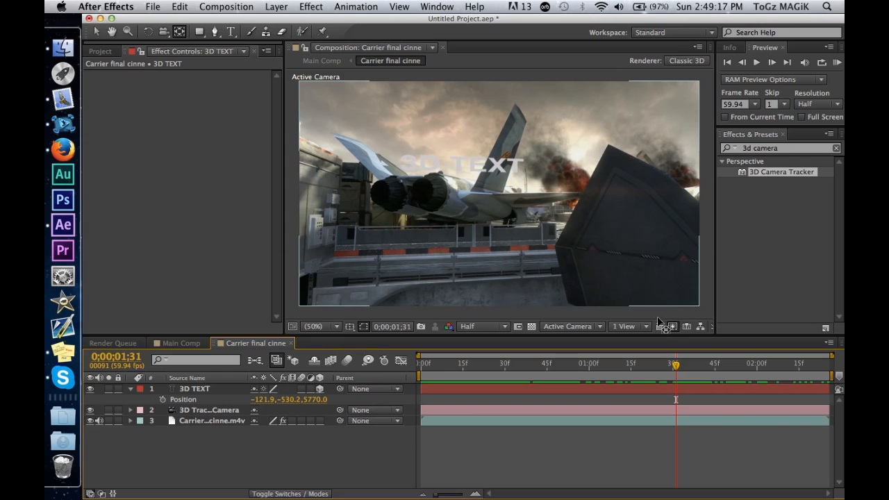
left_click_drag(673, 364, 483, 337)
key("v")
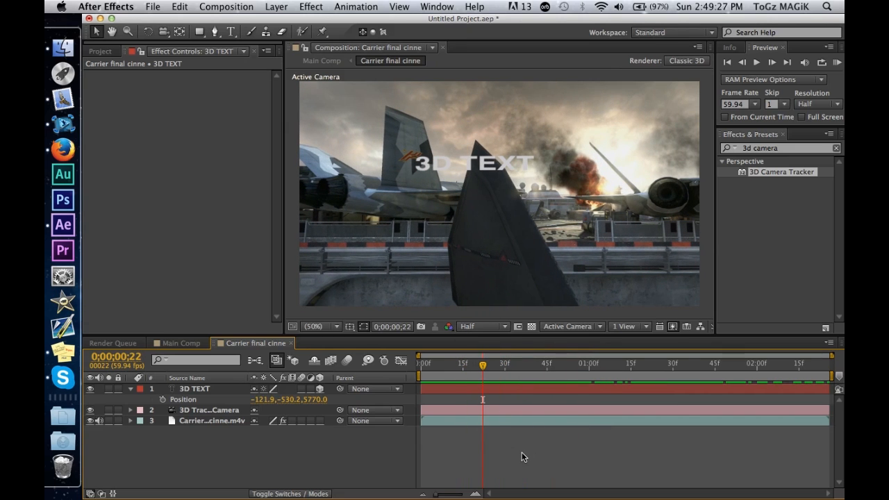
Step: Create a black 1280 × 720 px solid layer named Matte
key("super+y")
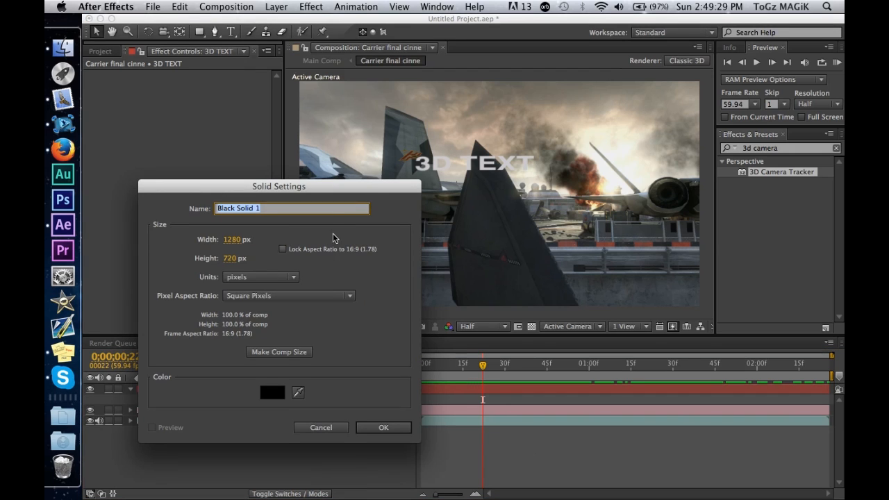
type("Matte")
key("Return")
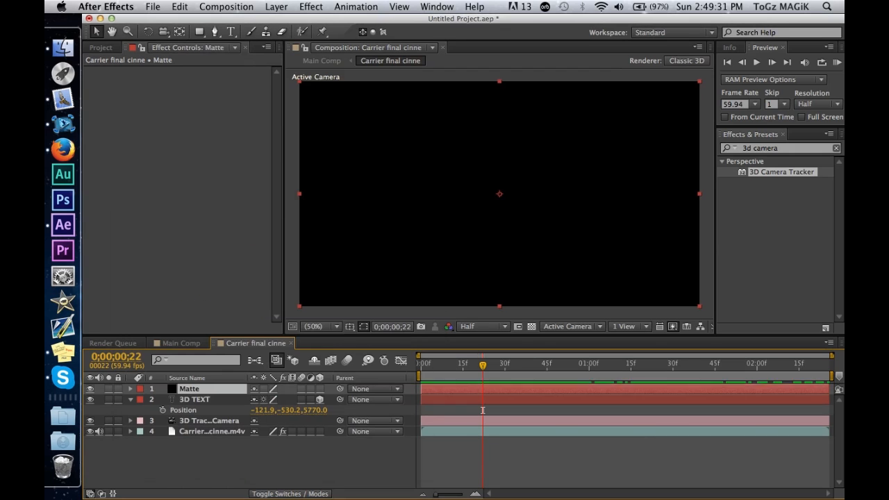
Step: Draw a triangular Pen tool mask on the Matte layer and reveal its Mask Path property
left_click(215, 31)
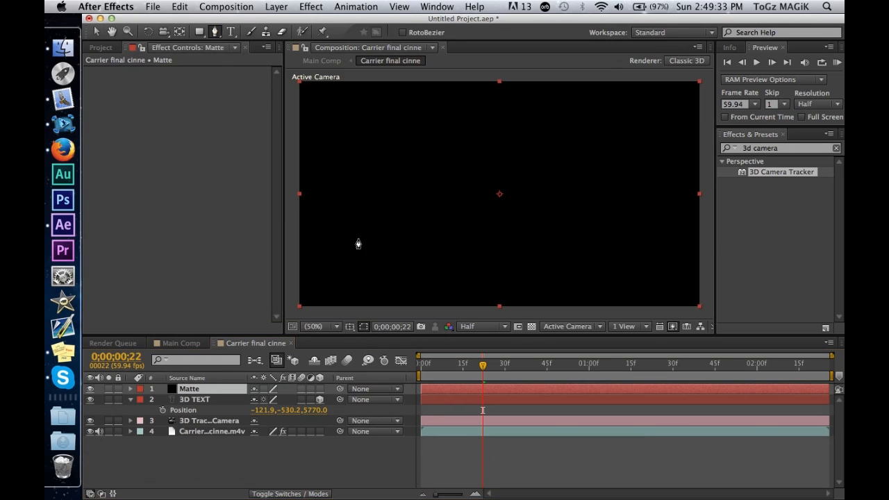
left_click(357, 239)
left_click(405, 159)
left_click(486, 264)
left_click(358, 238)
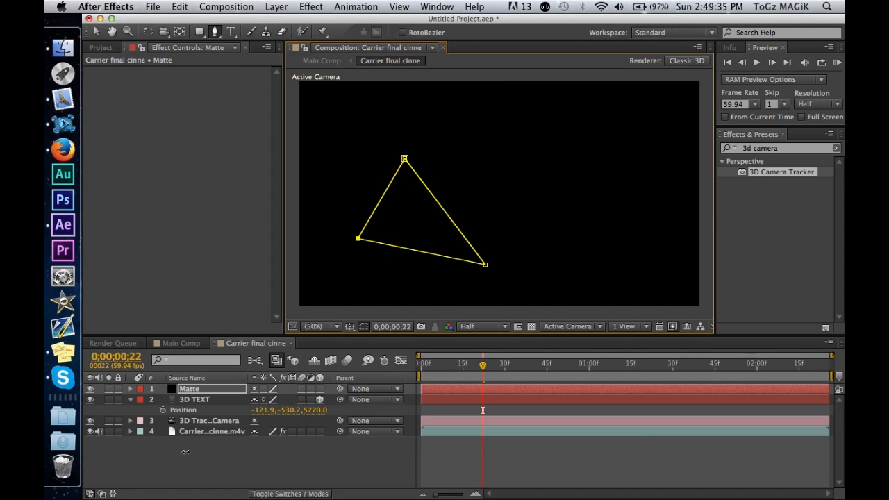
left_click(238, 390)
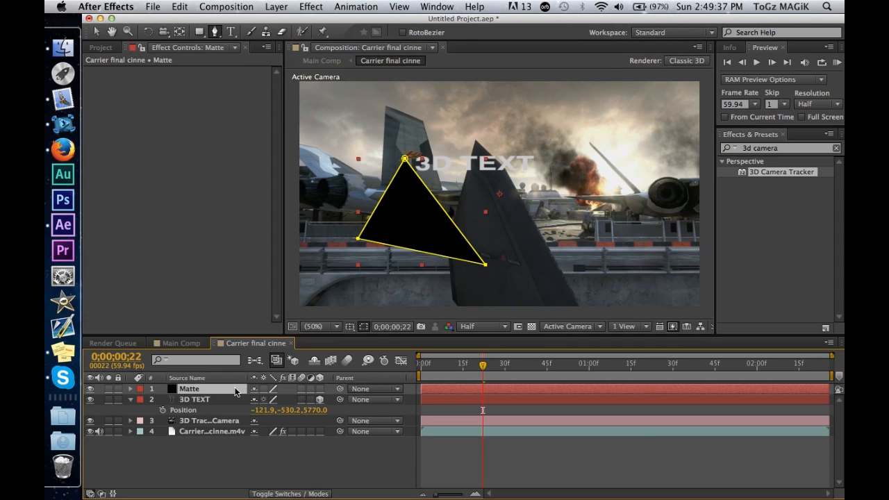
key("m")
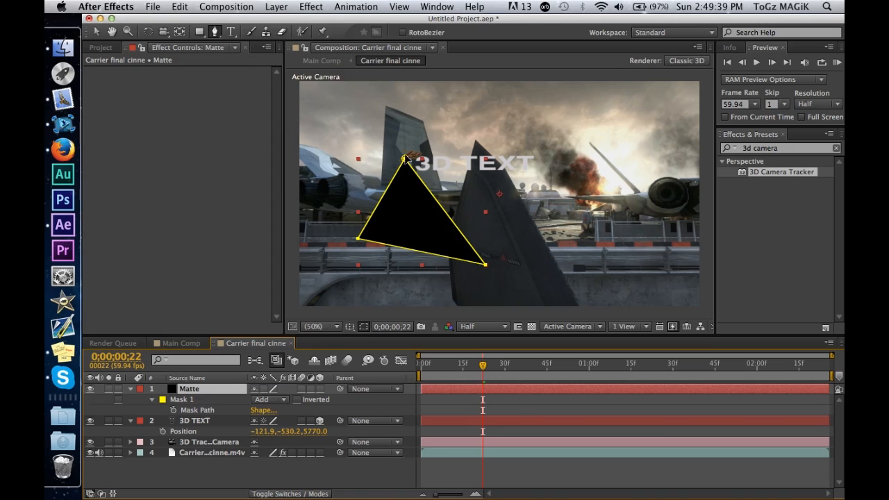
Step: Move the triangular mask over the fin and keyframe its Mask Path at 0;00;00;22 and 0;00;00;27 to follow the fin
double_click(407, 159)
left_click_drag(412, 200, 486, 178)
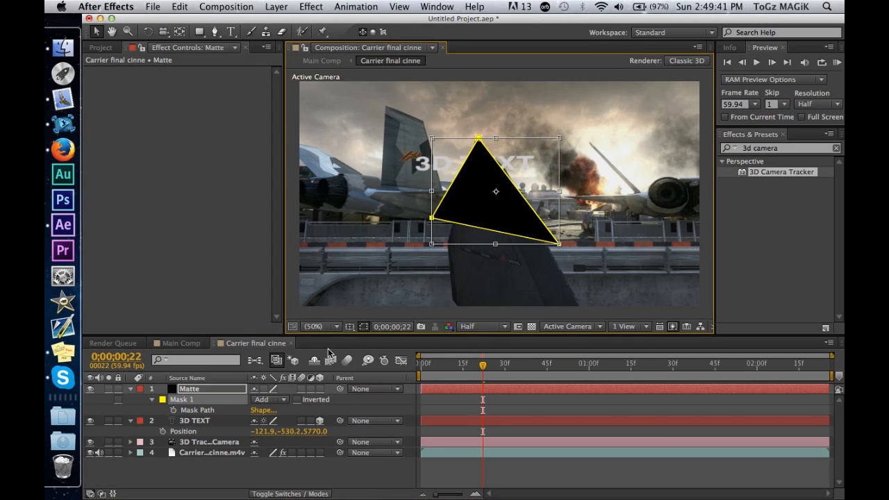
left_click(173, 409)
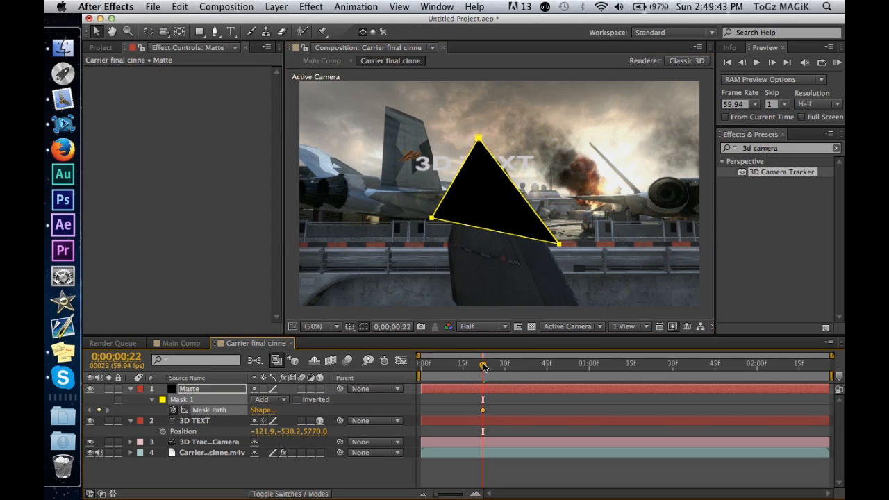
left_click_drag(483, 368, 496, 364)
mouse_move(432, 219)
left_mouse_down()
mouse_move(453, 220)
mouse_move(443, 219)
left_mouse_up()
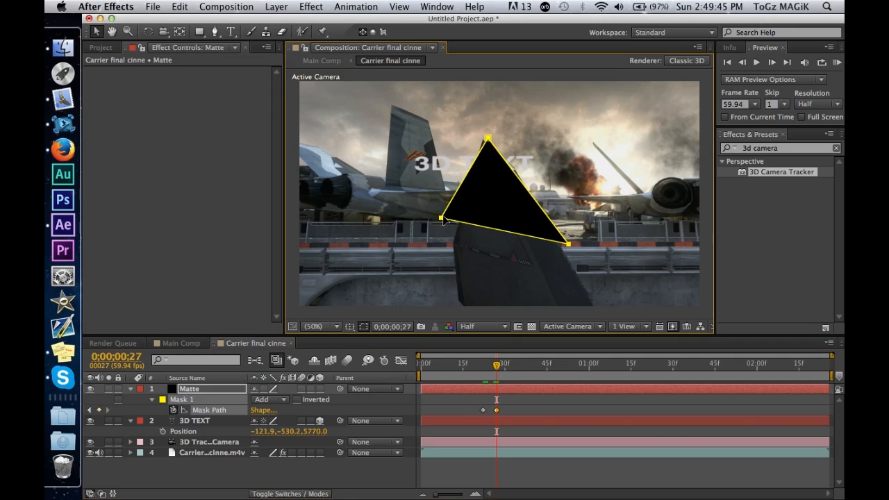
left_click_drag(500, 366, 484, 366)
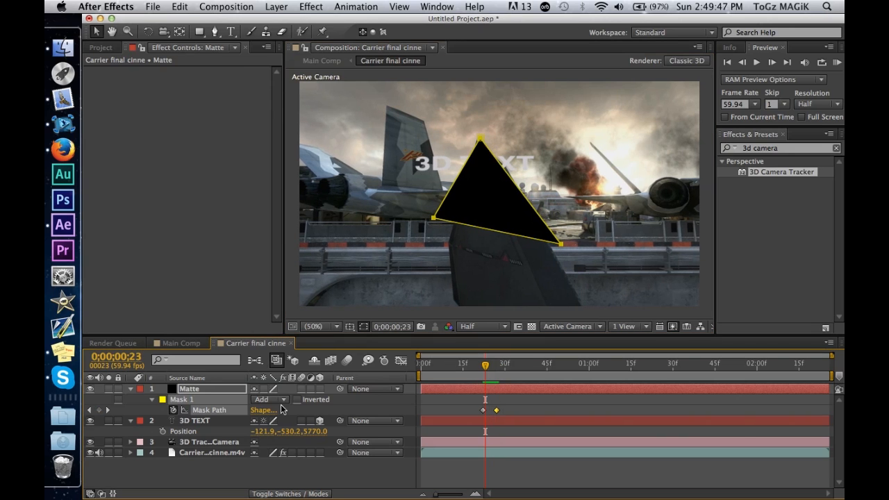
Step: Set the 3D TEXT layer's track matte to Alpha Inverted Matte "Matte"
left_click(309, 494)
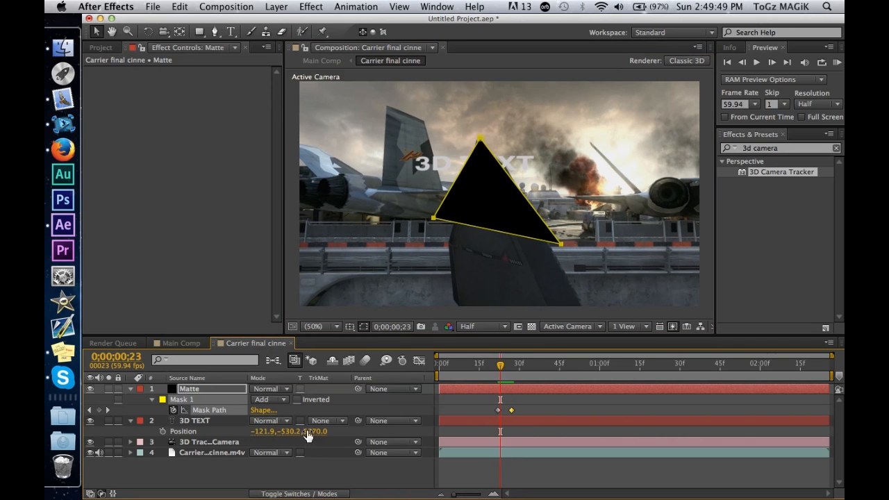
left_click(322, 421)
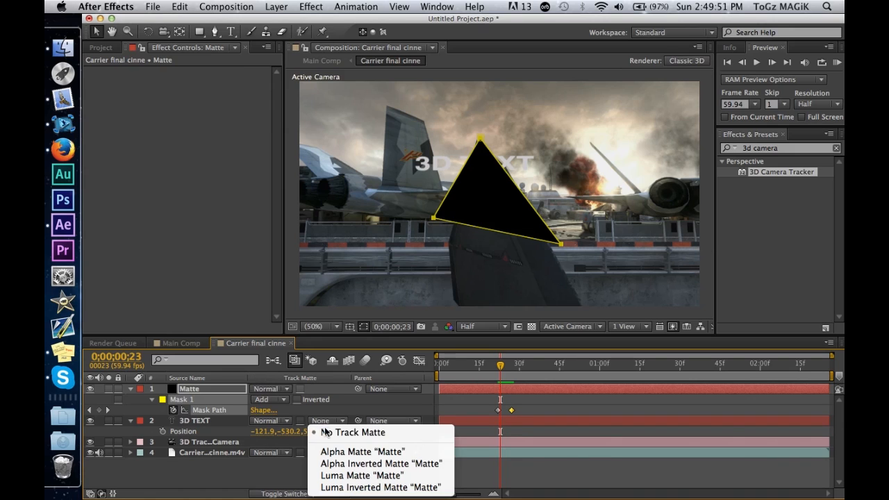
left_click(345, 464)
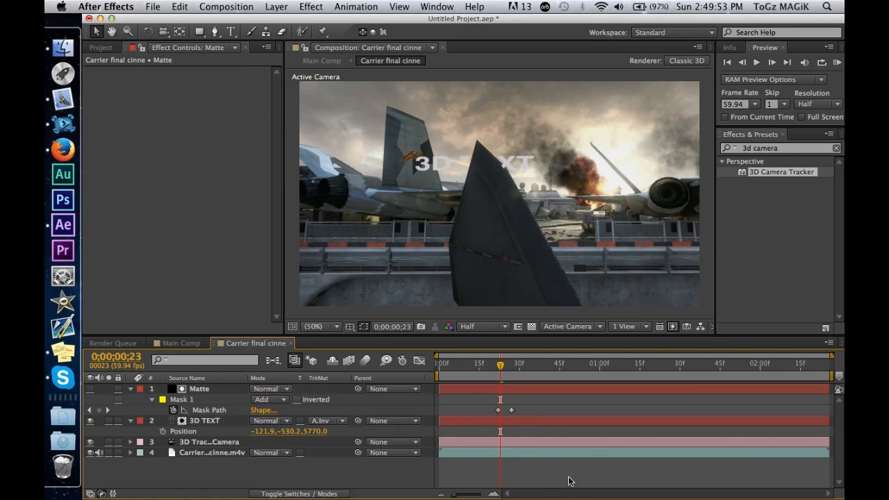
Step: Delete the Matte solid layer
left_click(208, 390)
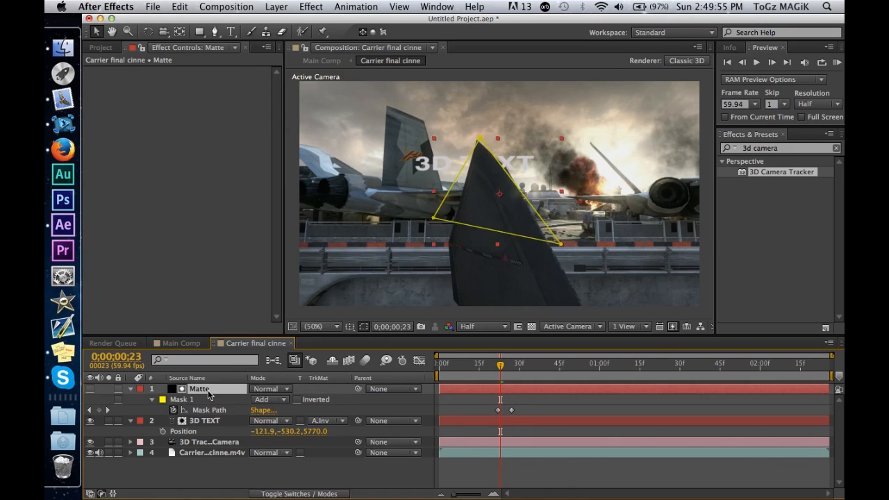
key("Delete")
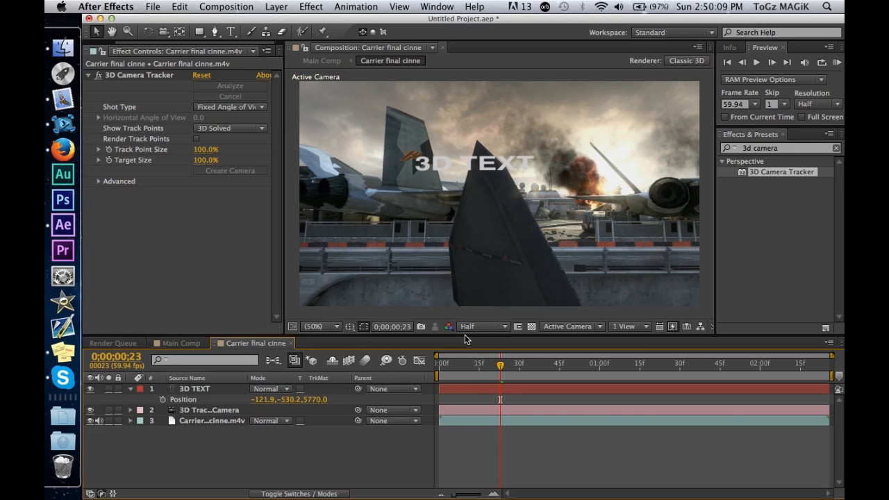
Step: Show the 3D Camera Tracker points on the carrier footage and go to 0;00;00;44
left_click(250, 423)
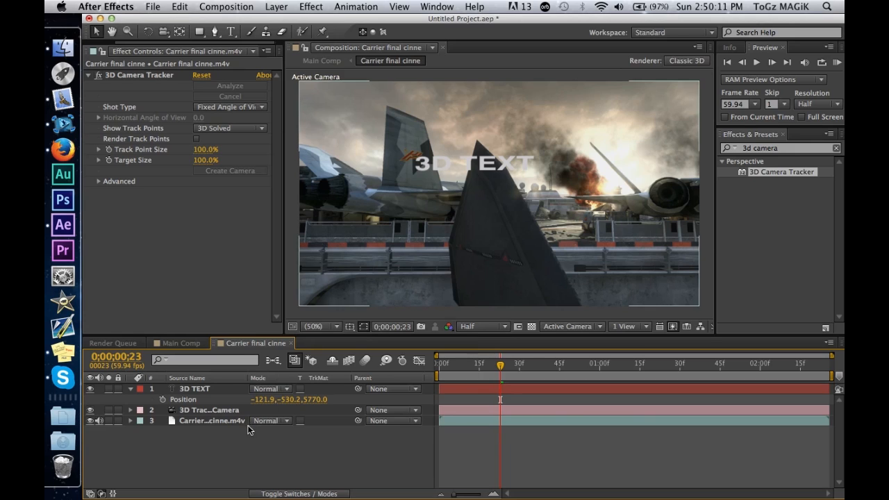
left_click(235, 422)
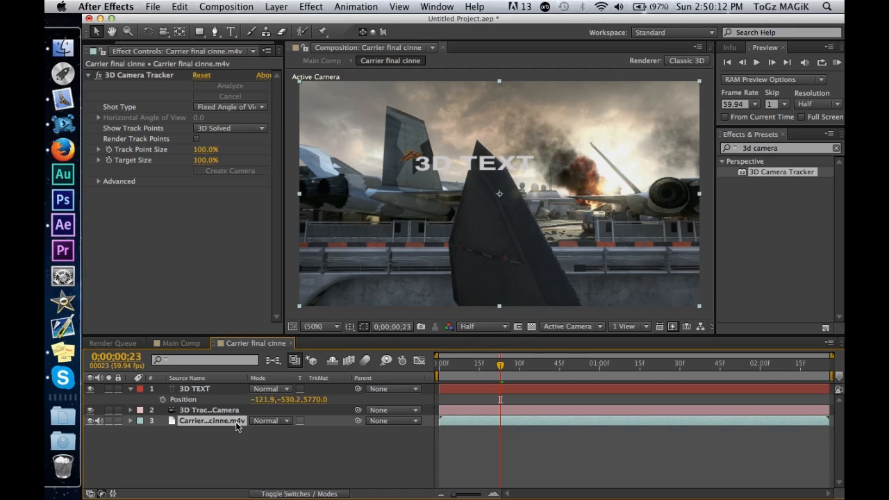
left_click(160, 75)
left_click(491, 366)
left_click_drag(491, 366, 556, 355)
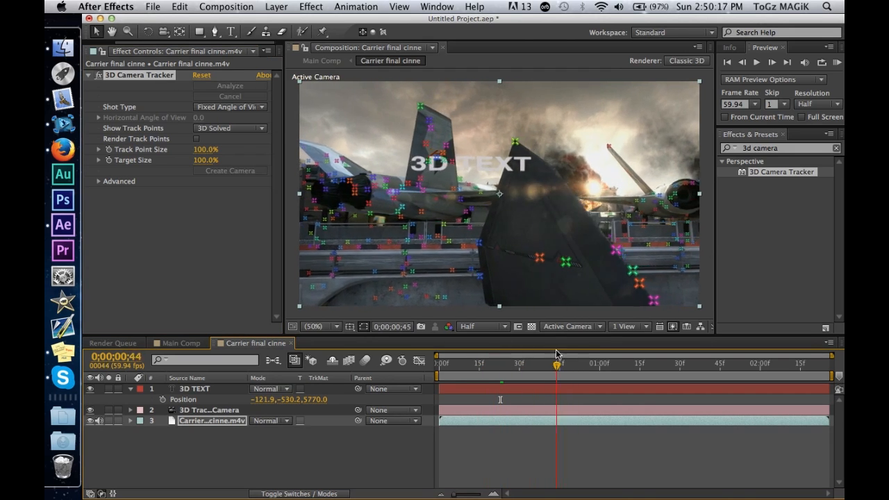
Step: Create a solid from five track points on the foreground fin, including its tip and both side edges
left_click(564, 262)
left_click(537, 258, "shift")
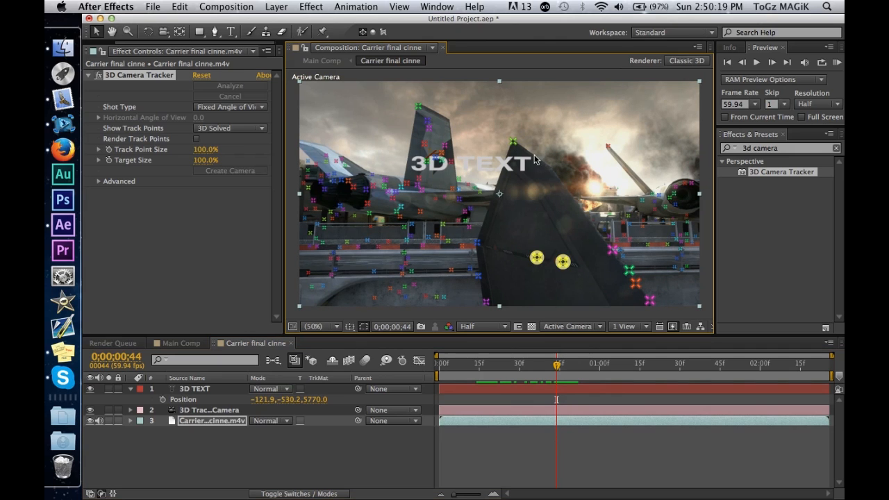
left_click(513, 142, "shift")
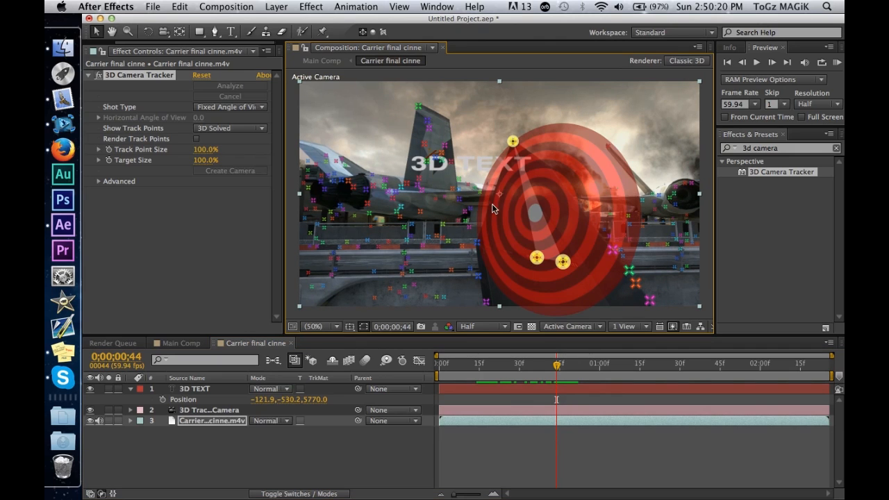
left_click(478, 246, "shift")
left_click(614, 254, "shift")
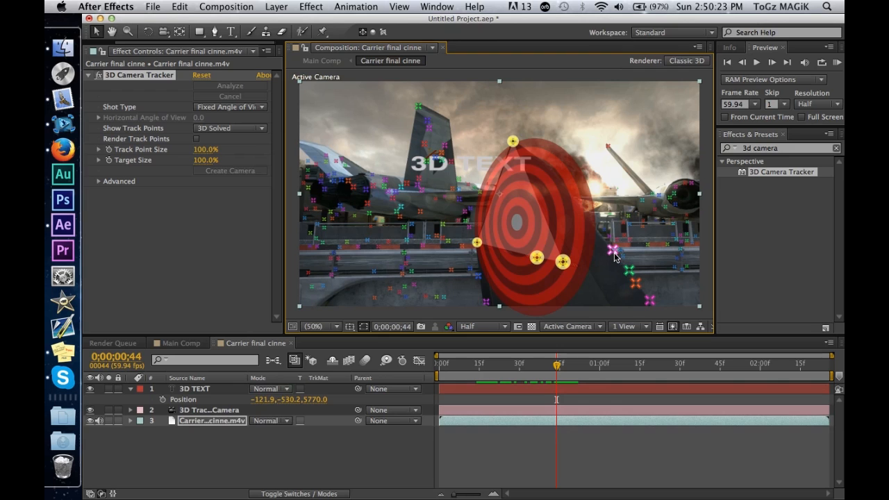
right_click(547, 228)
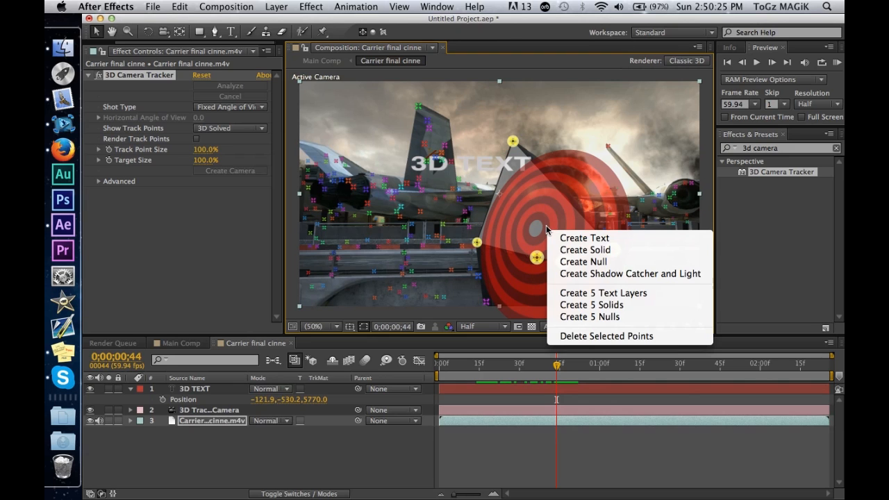
left_click(580, 249)
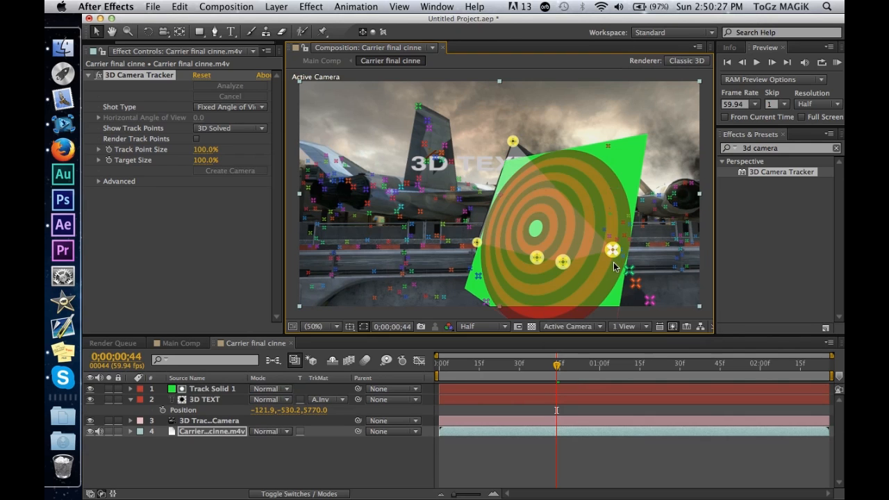
left_click(620, 452)
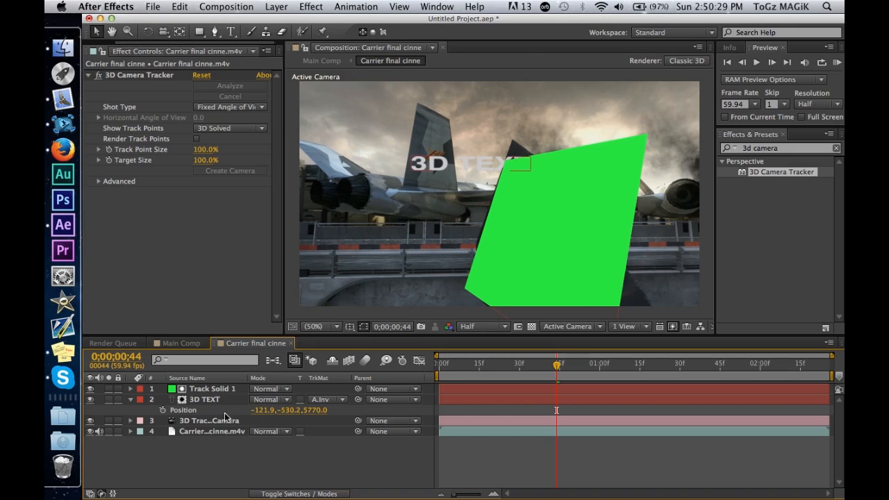
Step: Set the 3D TEXT layer to No Track Matte and delete the green track solid
left_click(242, 389)
left_click(329, 400)
left_click(333, 411)
key("Delete")
Step: Create a solid from four camera track points on the fin: two in the middle, one on the near edge and the tip
left_click(226, 407)
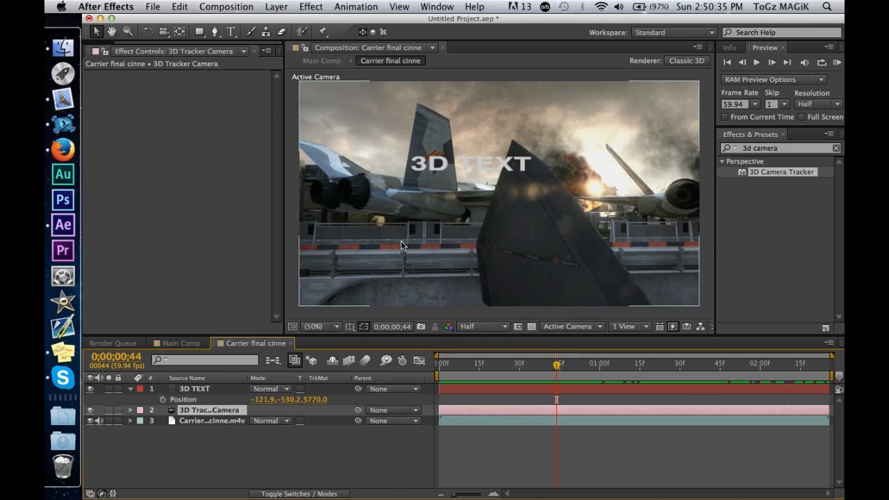
left_click(193, 421)
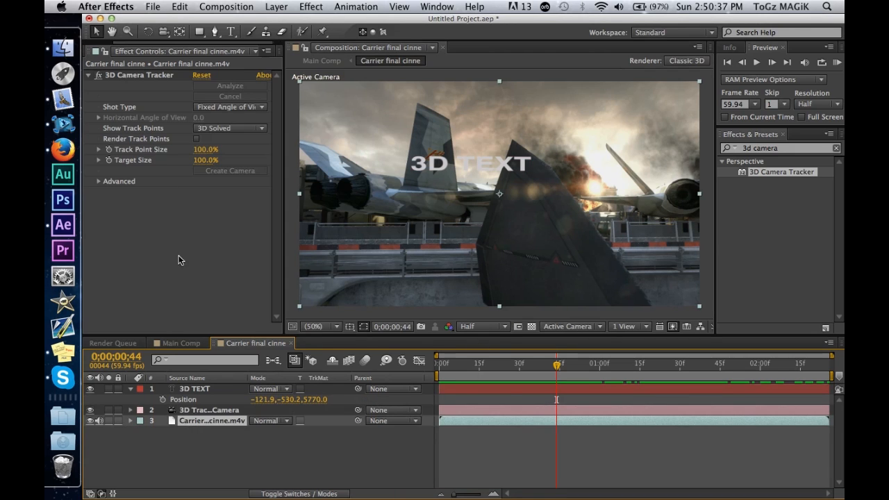
left_click(139, 75)
left_click(537, 258, "shift")
left_click(477, 242, "shift")
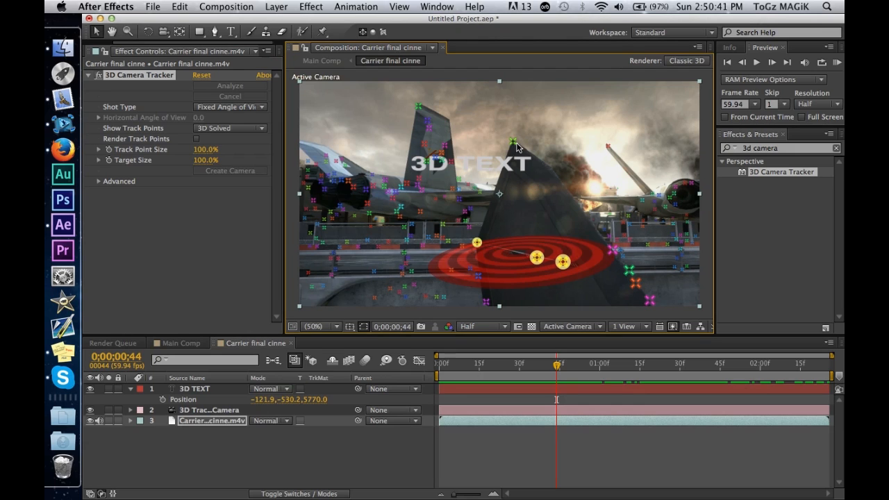
left_click(513, 142, "shift")
right_click(518, 185)
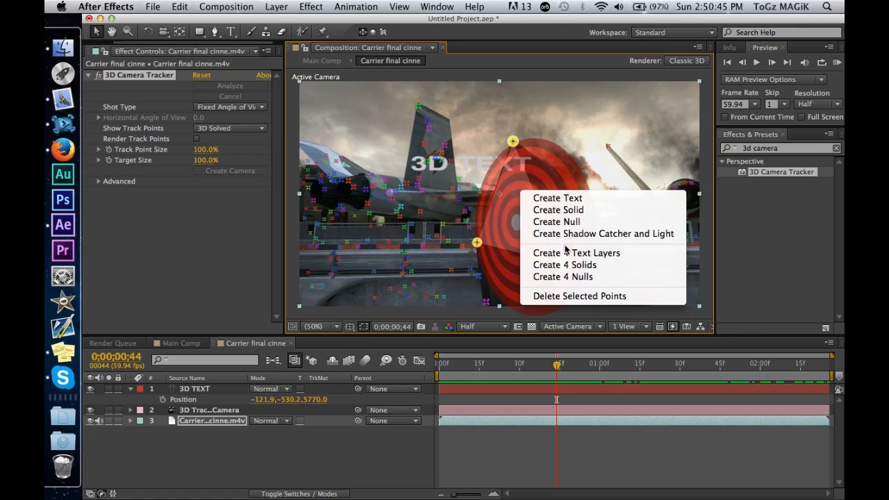
left_click(587, 210)
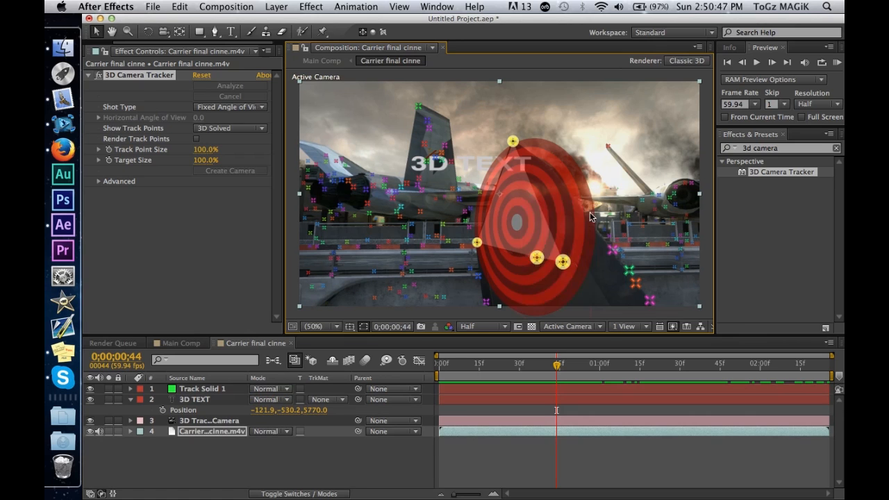
left_click(599, 444)
Step: Scale the Track Solid 1 layer up to 238%
left_click(231, 389)
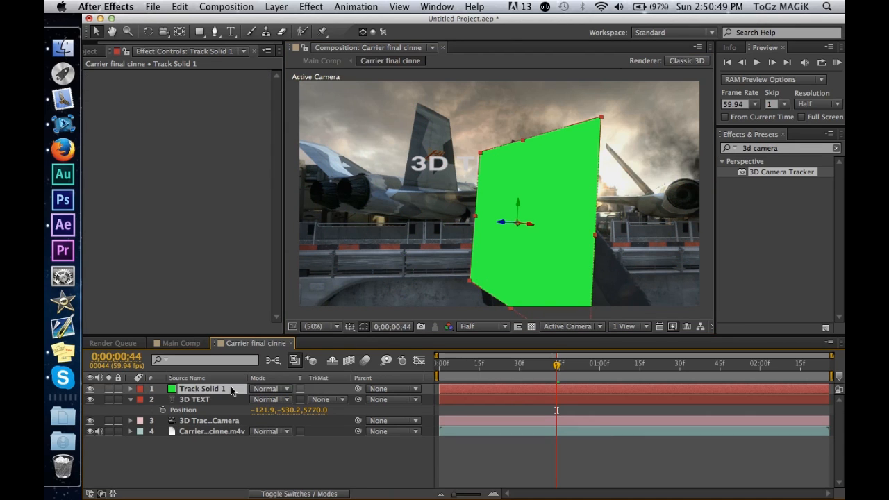
key("s")
left_click_drag(272, 399, 359, 400)
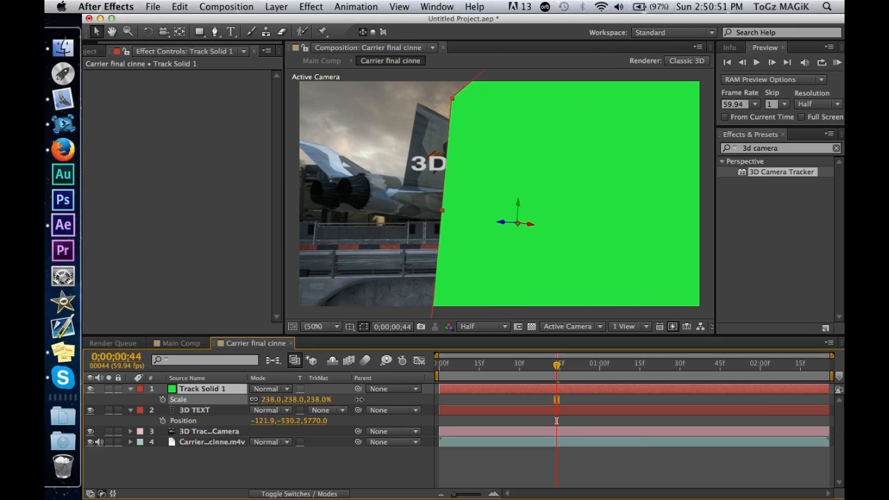
left_click(557, 488)
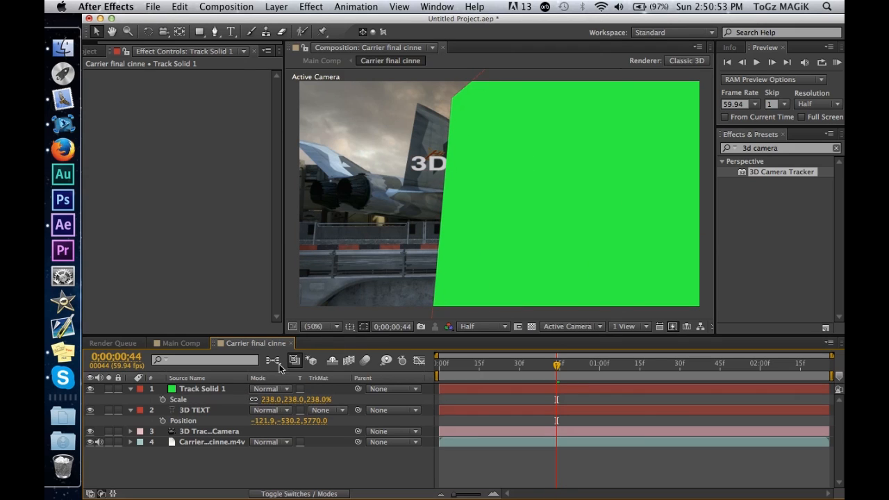
Step: Change the Track Solid 1 color to black (000000) and hide the layer
left_click(231, 389)
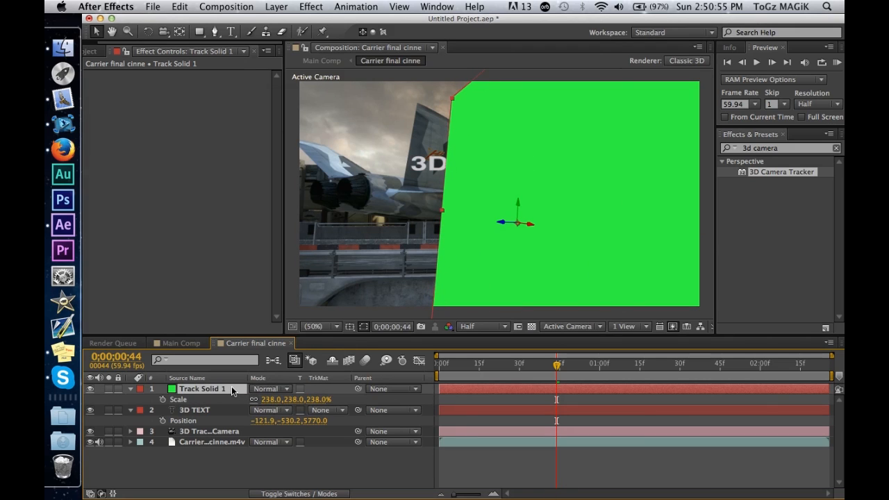
key("super+shift+y")
left_click(241, 308)
left_click_drag(309, 365, 215, 495)
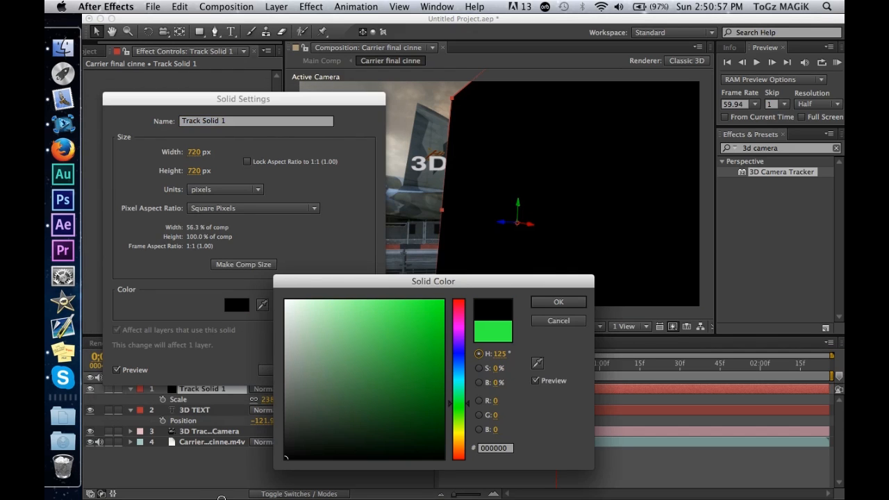
left_click(558, 302)
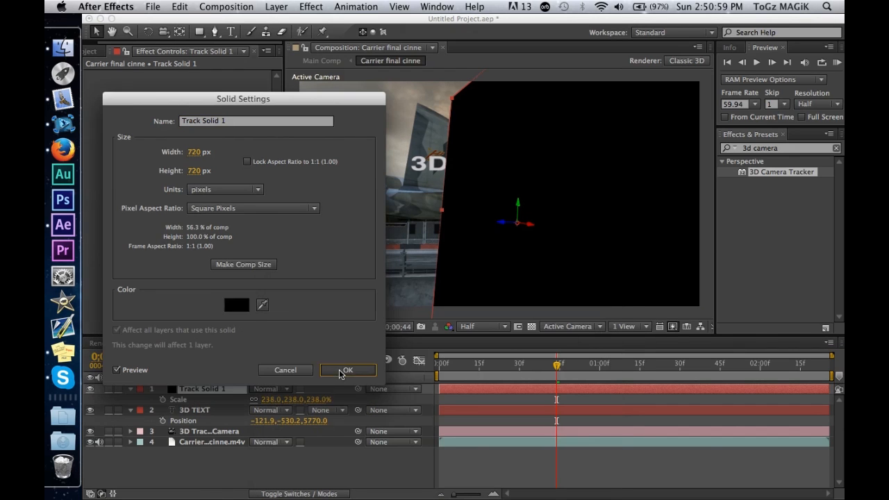
left_click(343, 368)
left_click(89, 390)
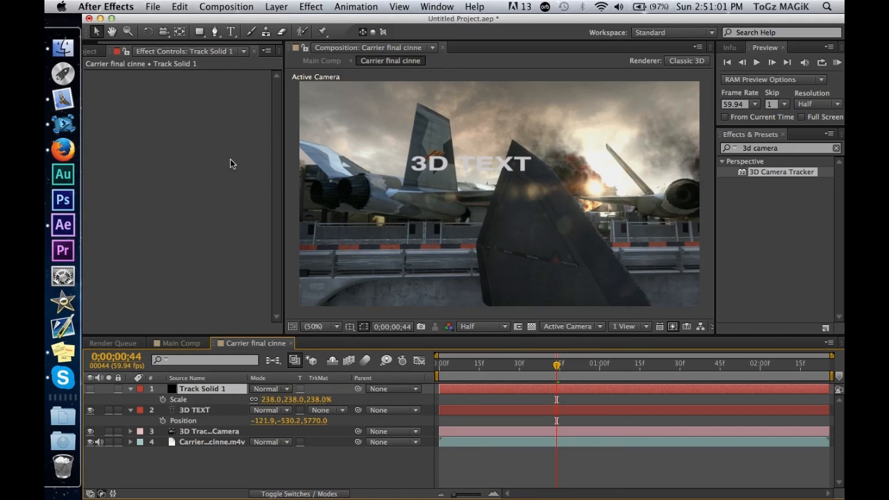
Step: Draw a closed mask on Track Solid 1 with the Pen tool, tracing the foreground fin from its tip down both edges
left_click(215, 31)
key("grave")
key("h")
scroll(520, 243, "up", 7)
scroll(518, 409, "down", 3)
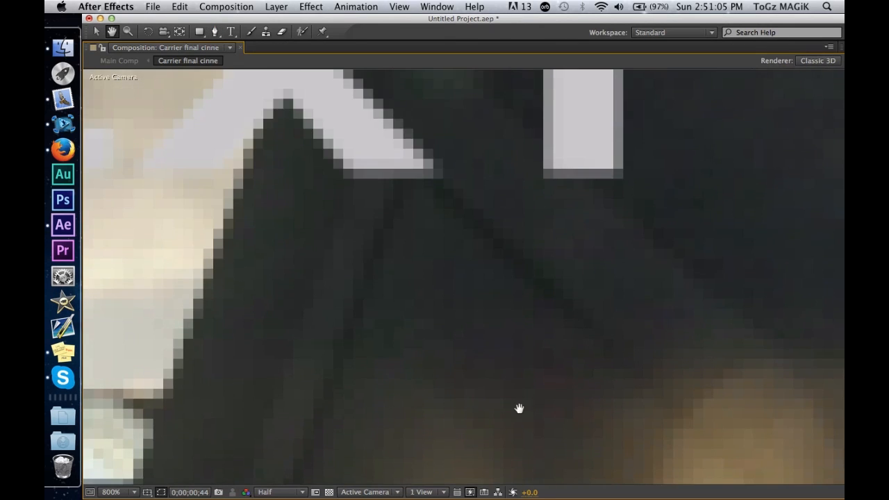
key("v")
key("g")
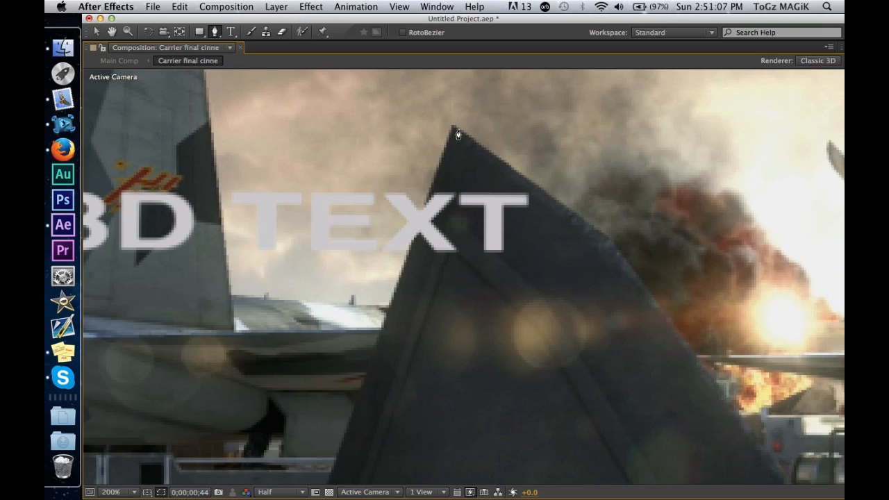
left_click(608, 238)
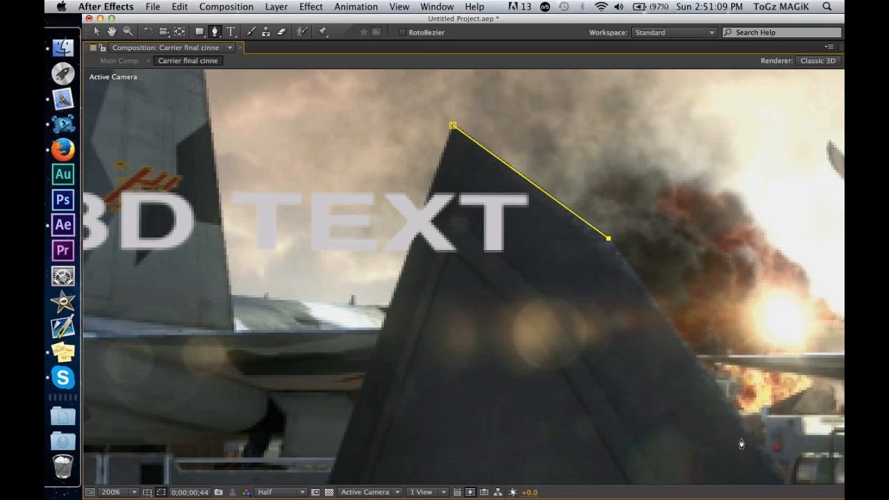
left_click(789, 482)
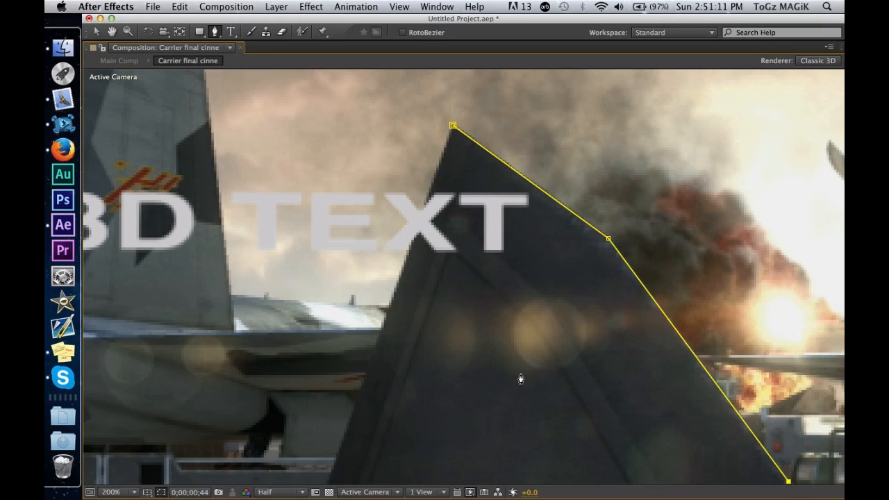
left_click_drag(502, 430, 482, 312)
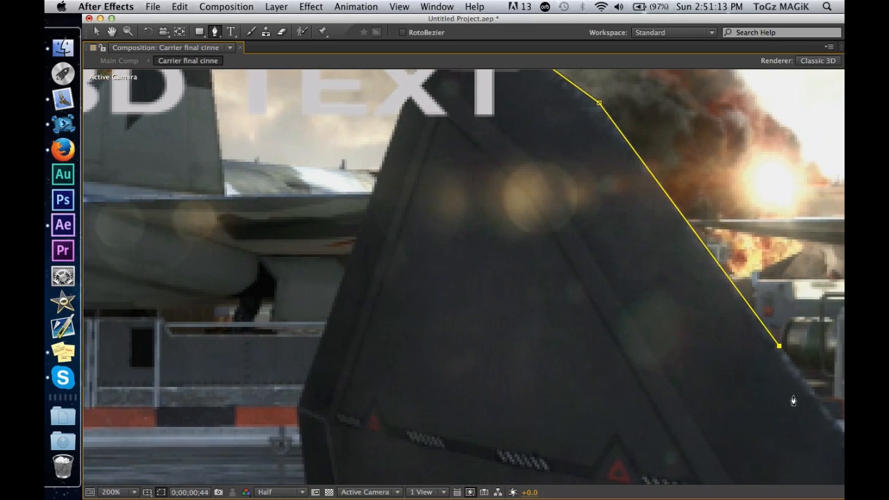
left_click(834, 417)
left_click(297, 409)
left_click(390, 137)
left_click_drag(481, 182, 482, 425)
left_click(443, 234)
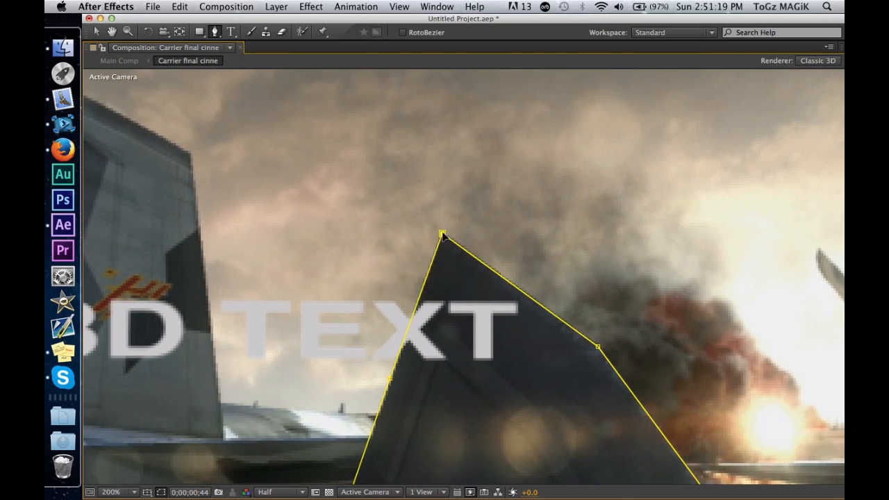
Step: Show the masked Track Solid 1 in the fitted view and play the composition to check that it follows the foreground fin
key("grave")
left_click(318, 327)
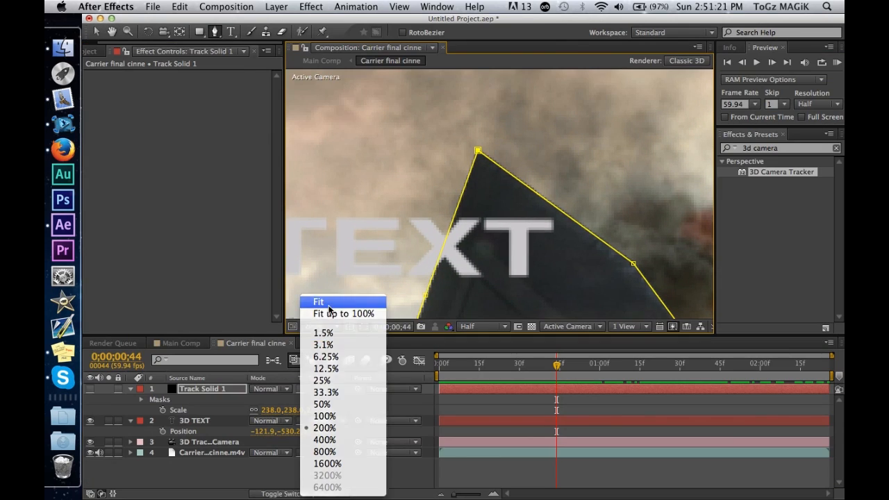
left_click(318, 303)
left_click(616, 469)
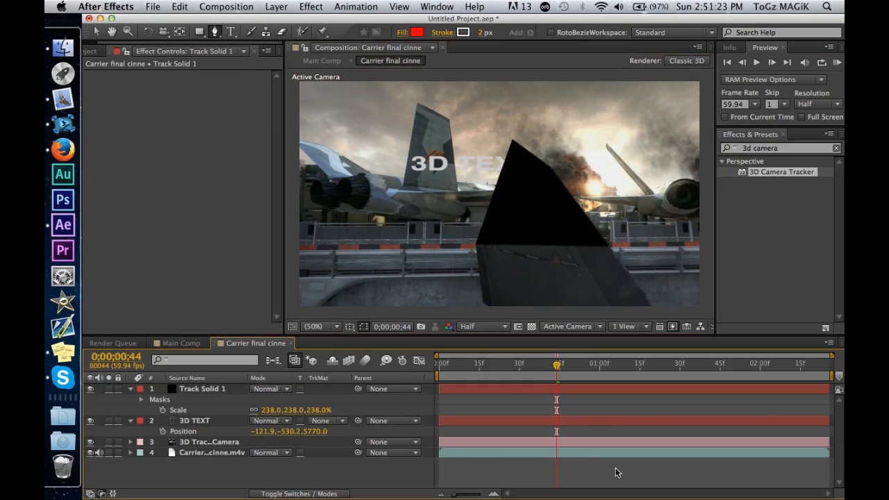
key("space")
key("space")
left_click_drag(629, 367, 617, 344)
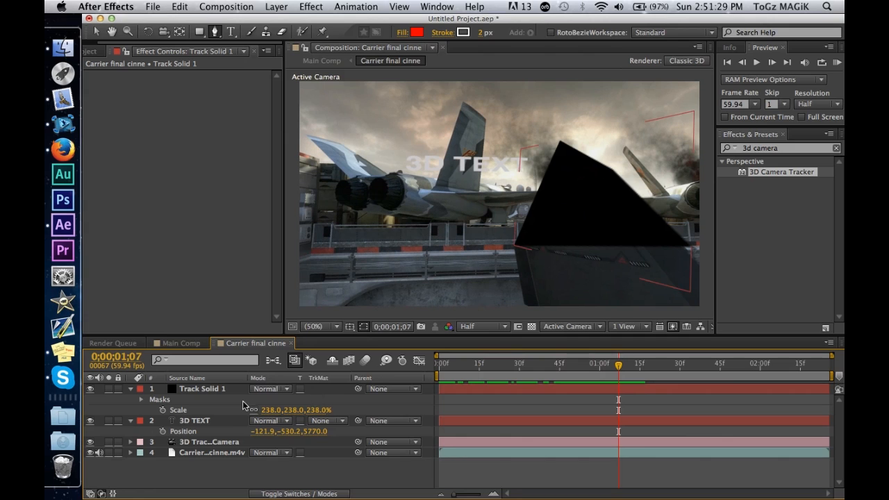
Step: Set the 3D TEXT layer's track matte to Alpha Inverted Matte "Track Solid 1" and scrub back to frame 40 to check it
left_click(329, 420)
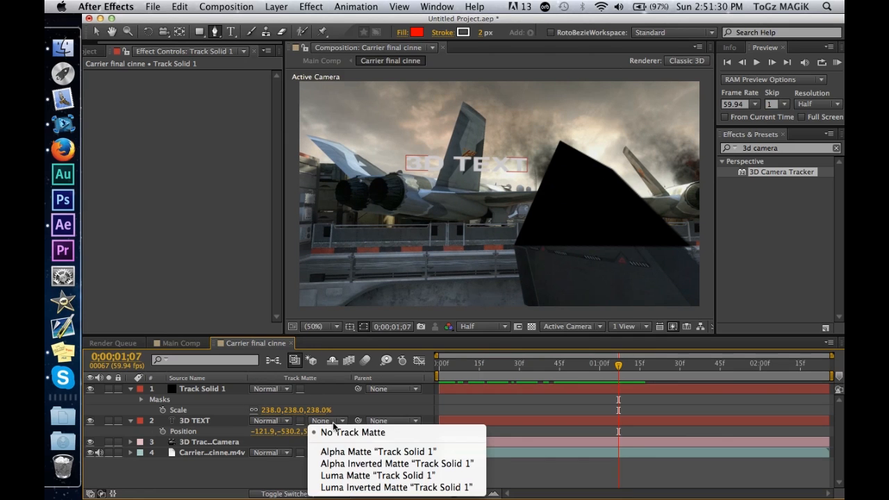
left_click(353, 464)
left_click_drag(618, 367, 546, 367)
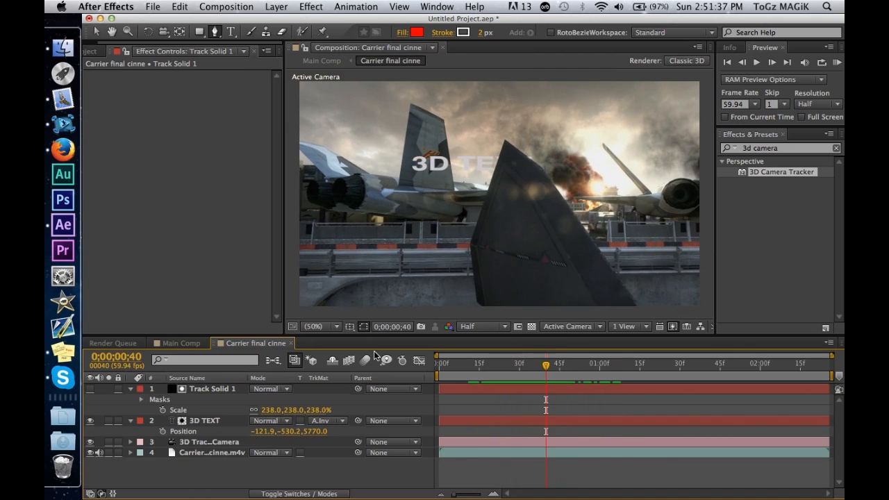
Step: Create a solid from nine 3D Camera Tracker points on the background tail fin
left_click(211, 453)
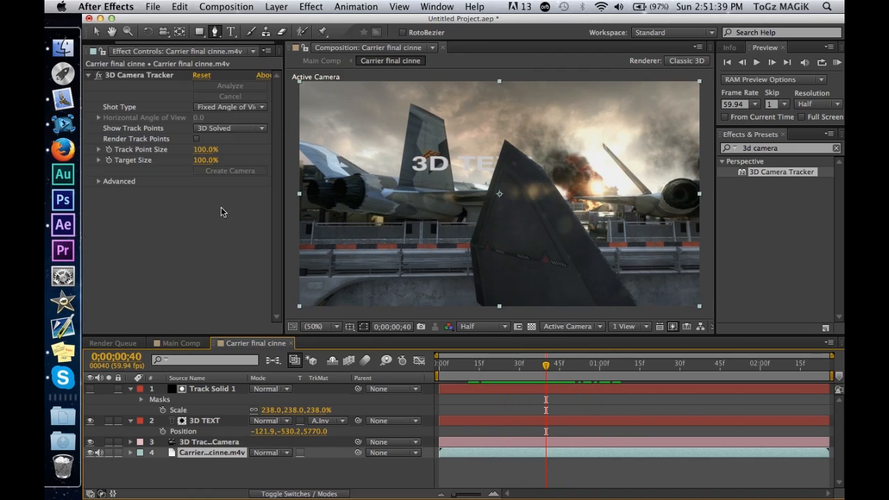
left_click(153, 76)
key("v")
left_click(446, 165)
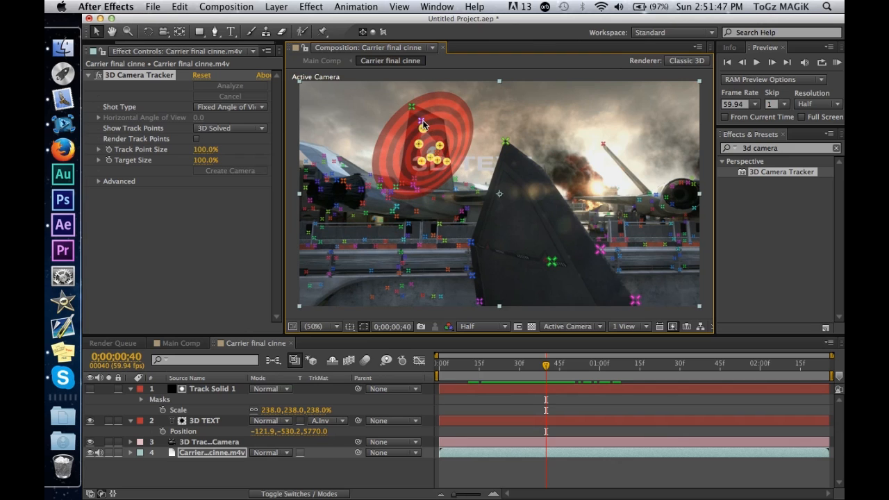
right_click(425, 130)
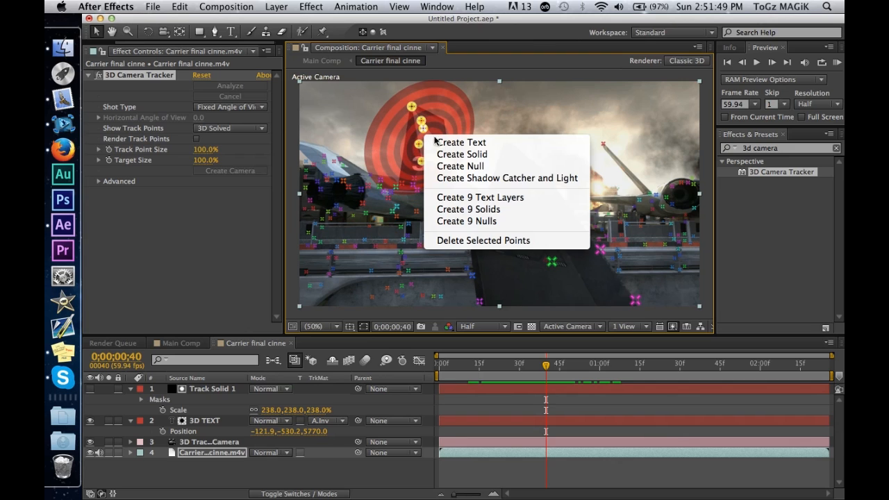
left_click(455, 154)
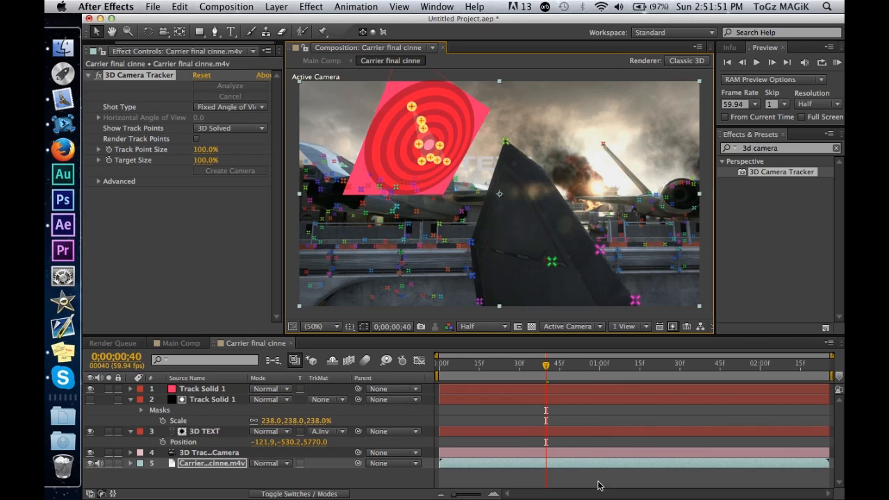
Step: Scale the new solid on the background fin up to 190% at frame 38
left_click(599, 484)
left_click_drag(546, 366, 541, 368)
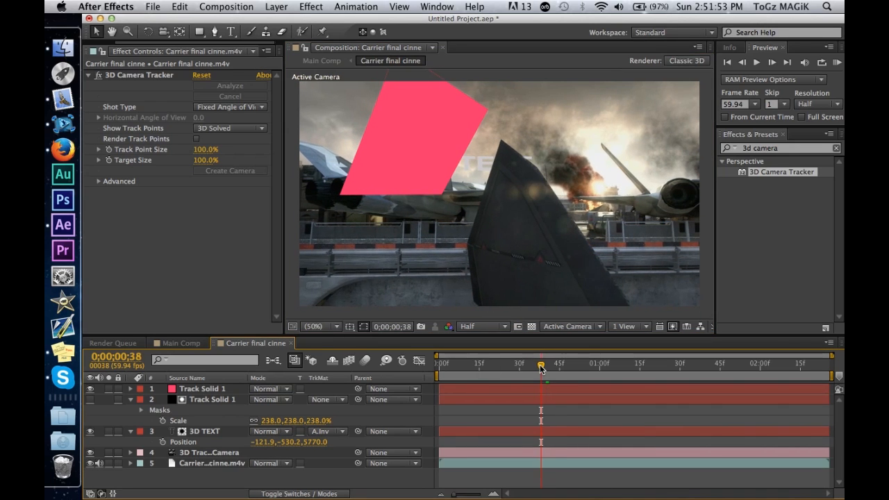
left_click(236, 389)
key("s")
left_click_drag(271, 400, 340, 404)
Step: Change the background fin's solid from pink to black, collapse the other solid's properties and hide the new solid
key("super+shift+y")
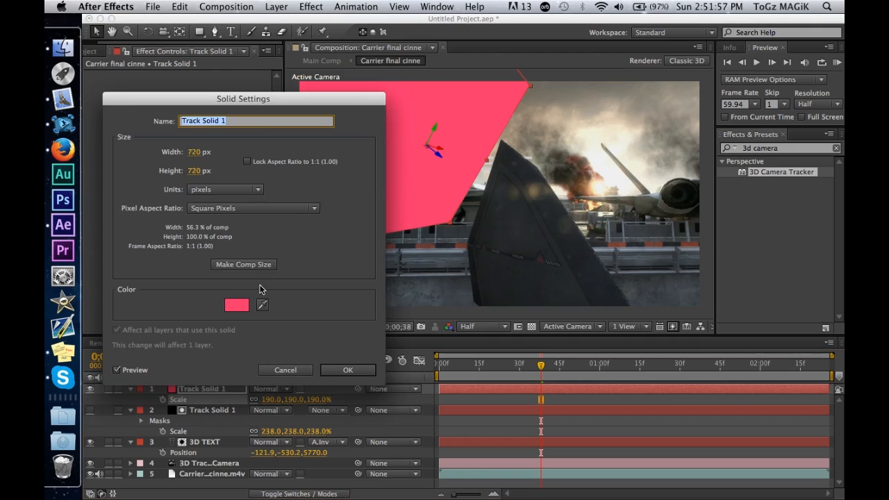
left_click(236, 304)
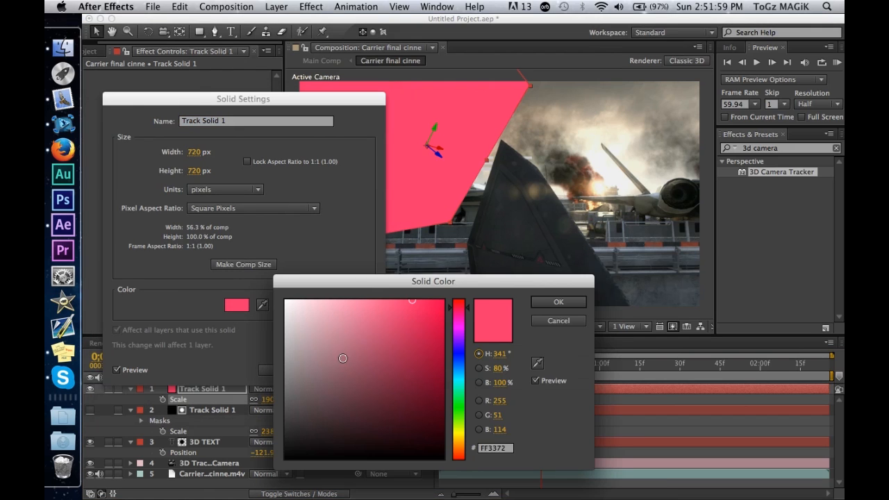
left_click_drag(291, 444, 186, 498)
left_click(559, 301)
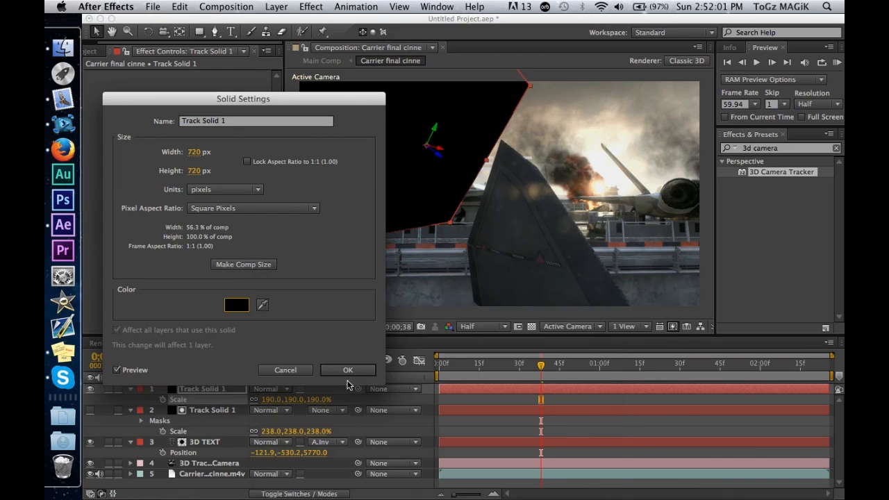
left_click(349, 369)
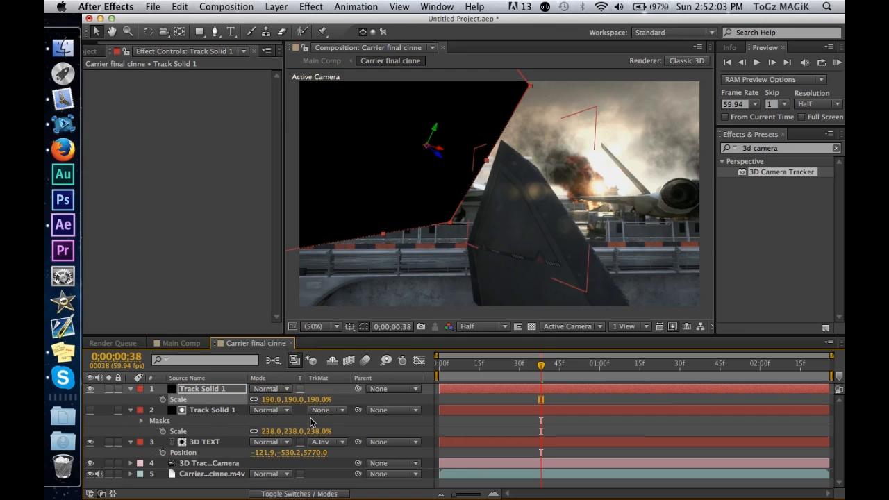
left_click(129, 410)
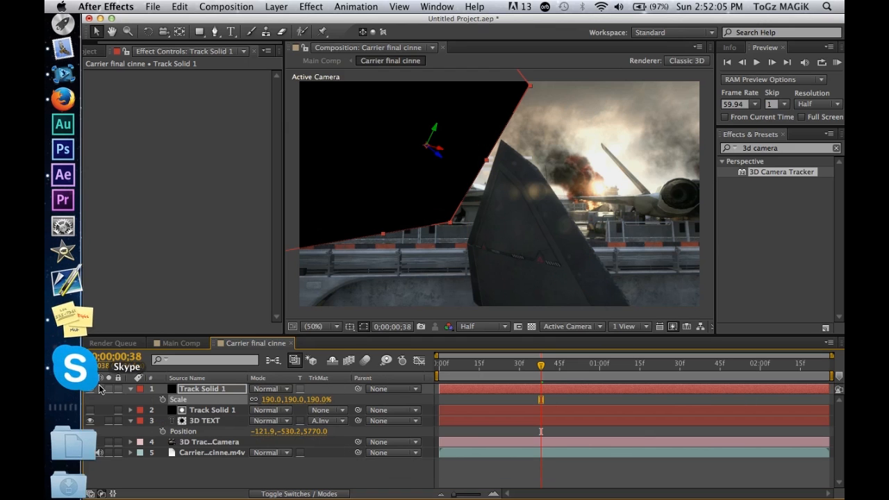
left_click(90, 388)
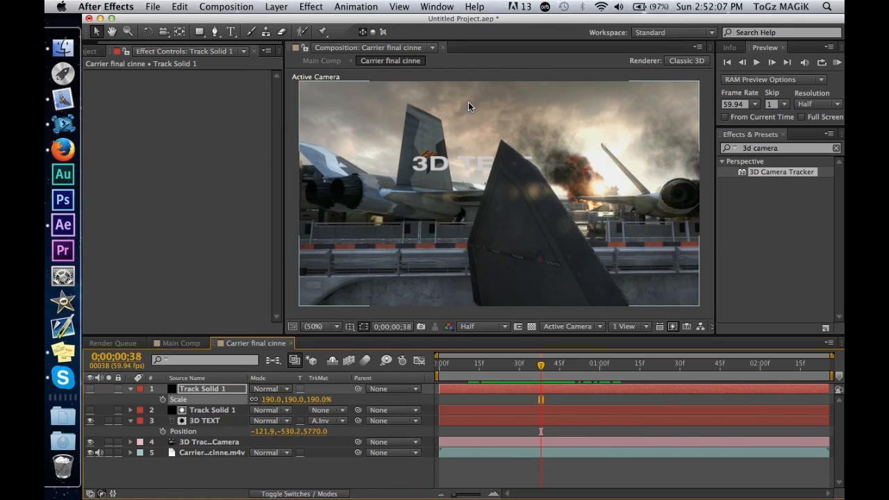
Step: Draw a closed four-point mask on the new solid with the Pen tool, tracing the background tail fin
key("grave")
scroll(537, 232, "up", 4)
scroll(445, 226, "up", 3)
key("g")
left_click(379, 177)
left_click(514, 241)
left_click(555, 483)
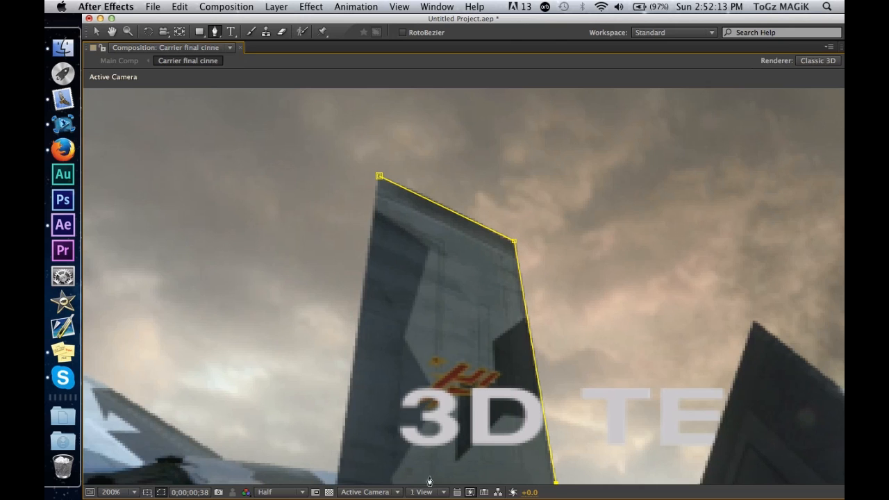
left_click(379, 175)
Step: Show the masked background fin solid in the fitted view and scrub to frame 66 to check its tracking
key("grave")
left_click(333, 327)
left_click(318, 425)
left_click(90, 390)
left_click_drag(541, 366, 587, 373)
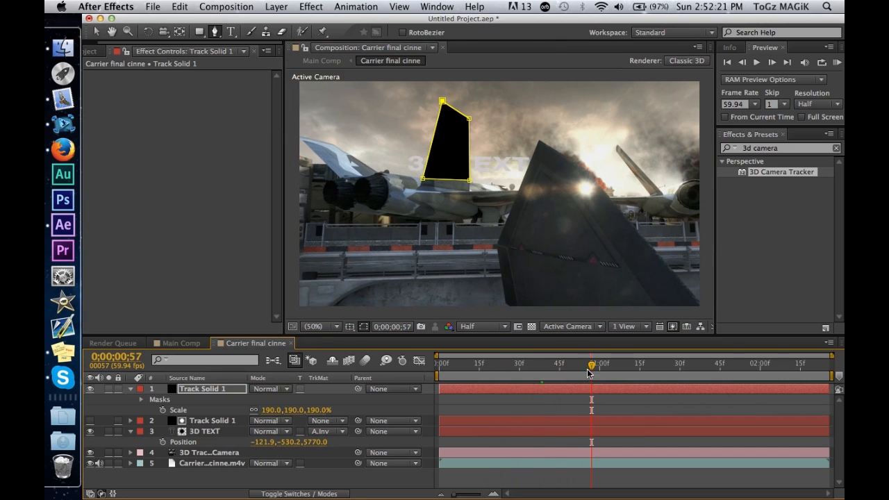
left_click(566, 472)
left_click_drag(594, 370, 616, 366)
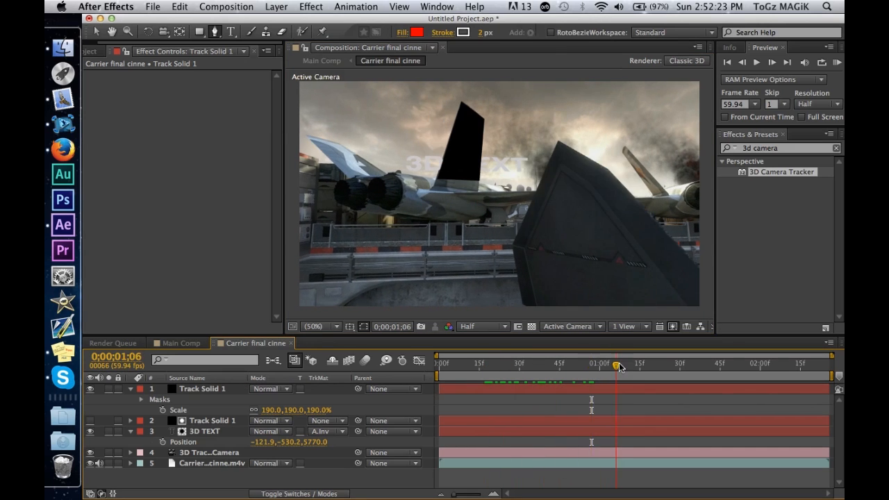
Step: Set the 3D TEXT layer to No Track Matte
left_click(220, 392)
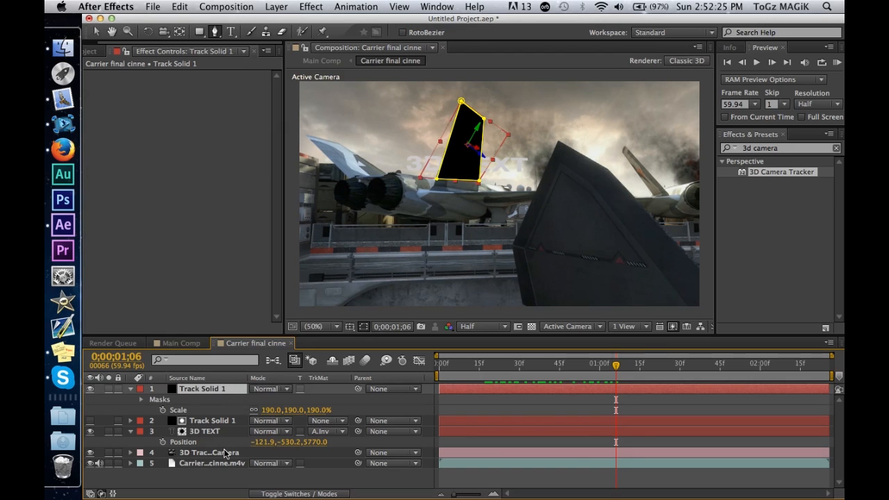
left_click(323, 431)
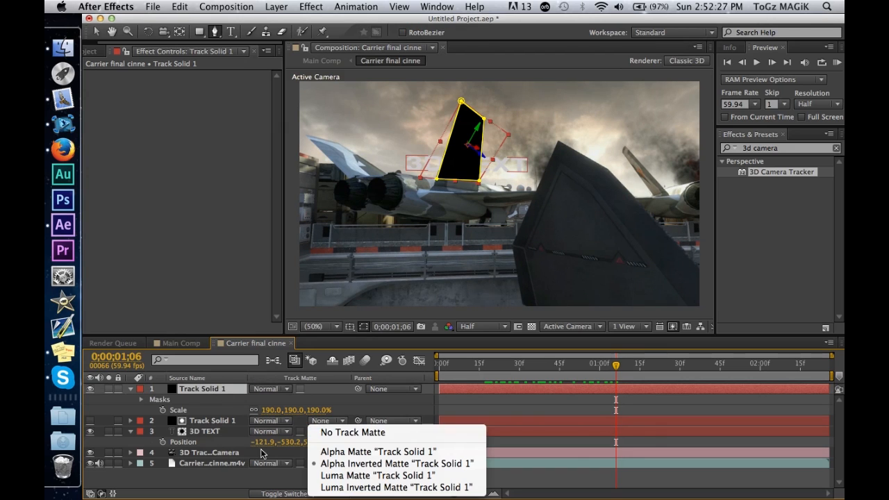
left_click(262, 445)
left_click(318, 435)
left_click(334, 428)
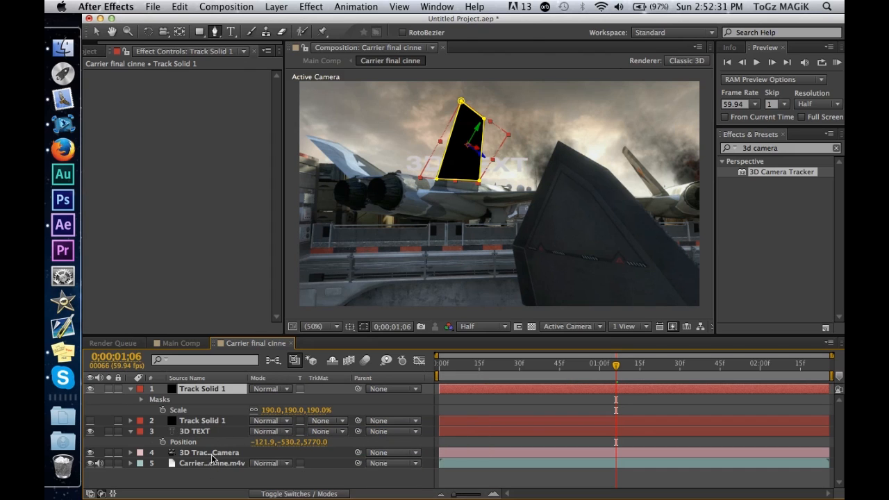
Step: Duplicate the 3D Tracker Camera, place the copy between the two track solids and pre-compose it with both solids
left_click(212, 453)
key("super+d")
left_click_drag(217, 456, 219, 416)
left_click(218, 392)
right_click(220, 434)
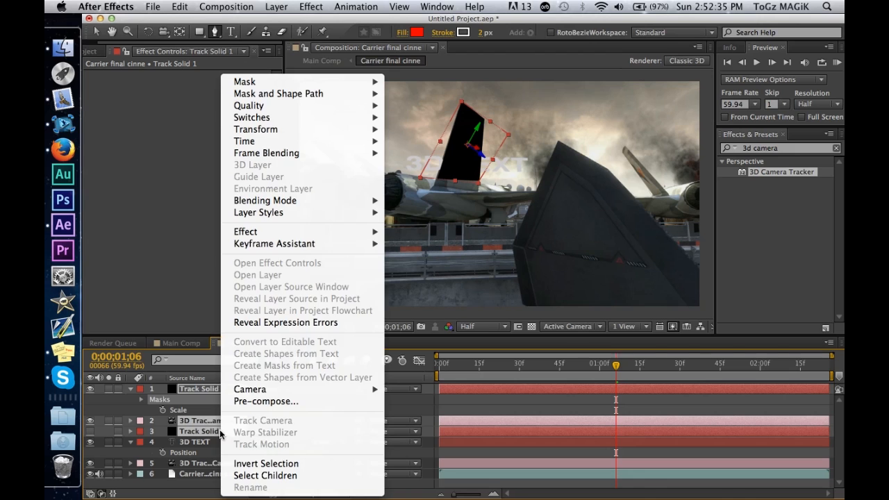
left_click(267, 402)
left_click(464, 402)
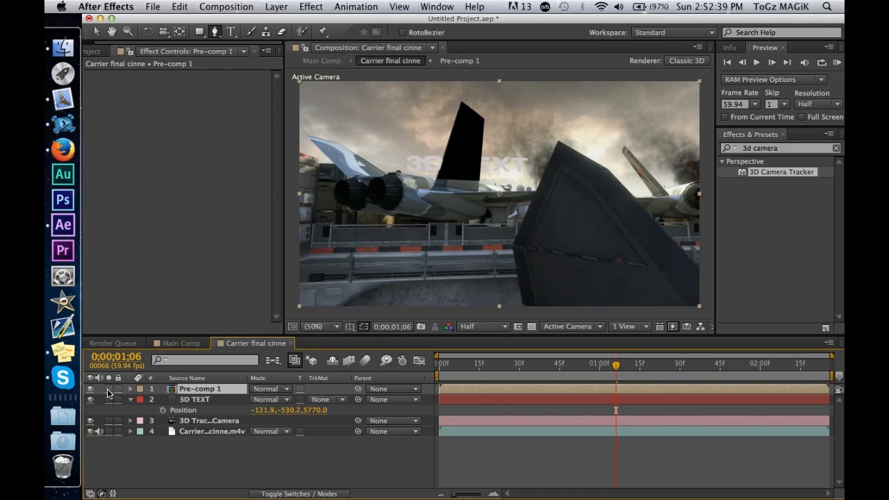
Step: Solo Pre-comp 1, toggle the transparency grid to inspect its contents, and open the pre-comp
left_click(109, 389)
left_click(531, 326)
mouse_move(615, 364)
left_mouse_down()
mouse_move(432, 364)
mouse_move(635, 364)
mouse_move(615, 364)
left_mouse_up()
double_click(224, 389)
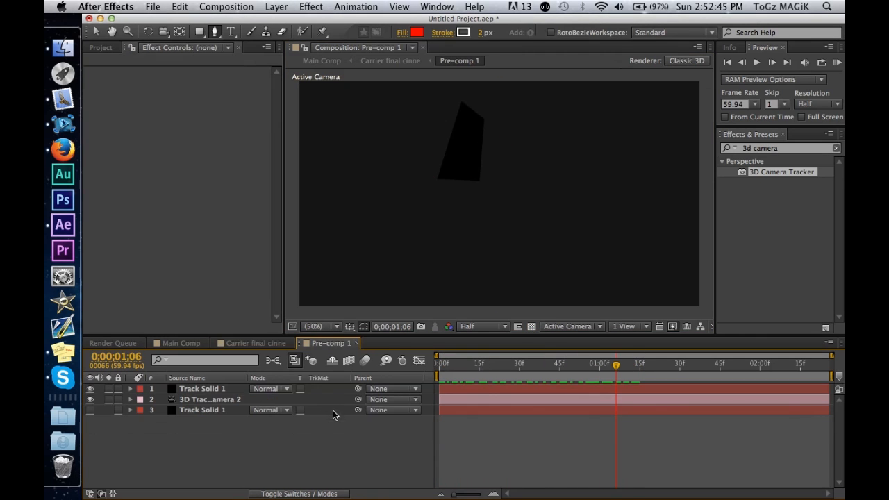
Step: Make the hidden bottom track solid visible in Pre-comp 1, and check both fin shapes at frame 53 in the Carrier final cinne comp
left_click(90, 410)
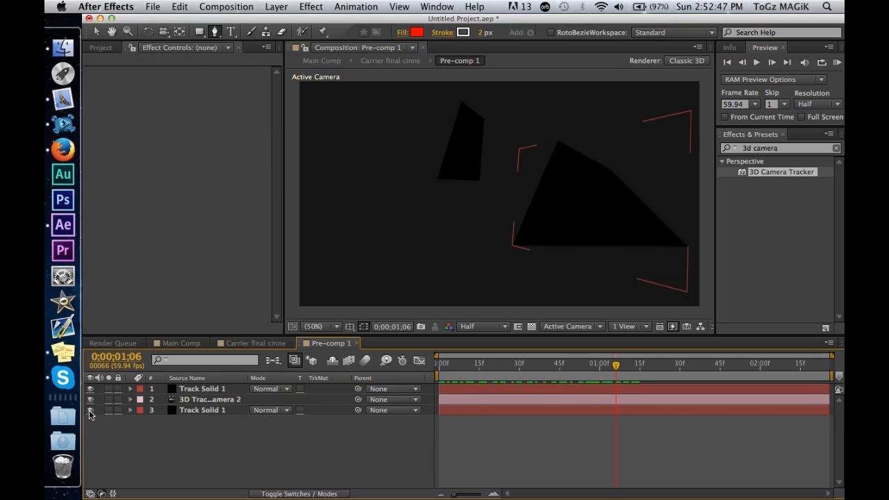
left_click(182, 344)
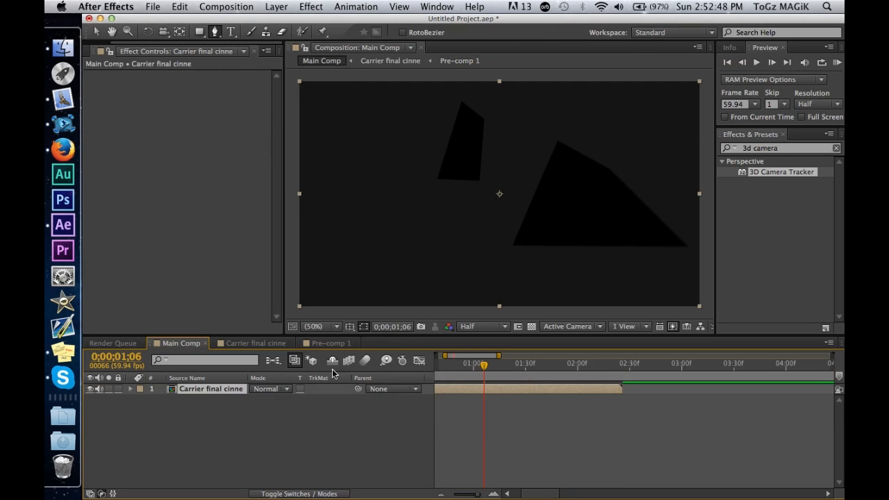
left_click(243, 344)
left_click_drag(529, 364, 581, 365)
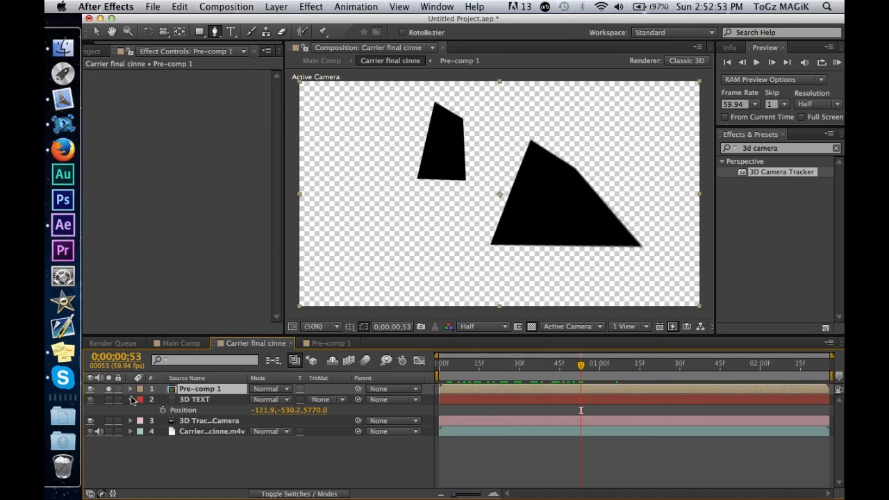
Step: Unsolo Pre-comp 1 and set the 3D TEXT layer's track matte to Alpha Inverted Matte "Pre-comp 1"
left_click(108, 388)
left_click_drag(573, 373, 525, 366)
left_click(340, 400)
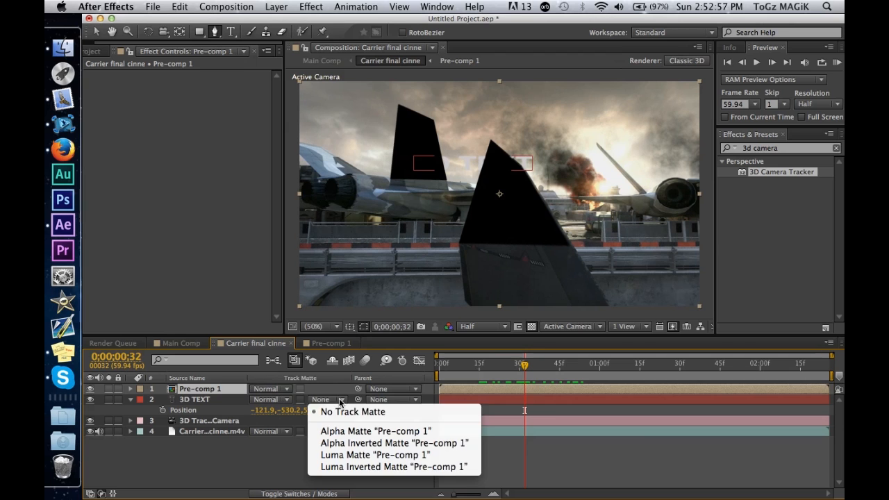
left_click(375, 446)
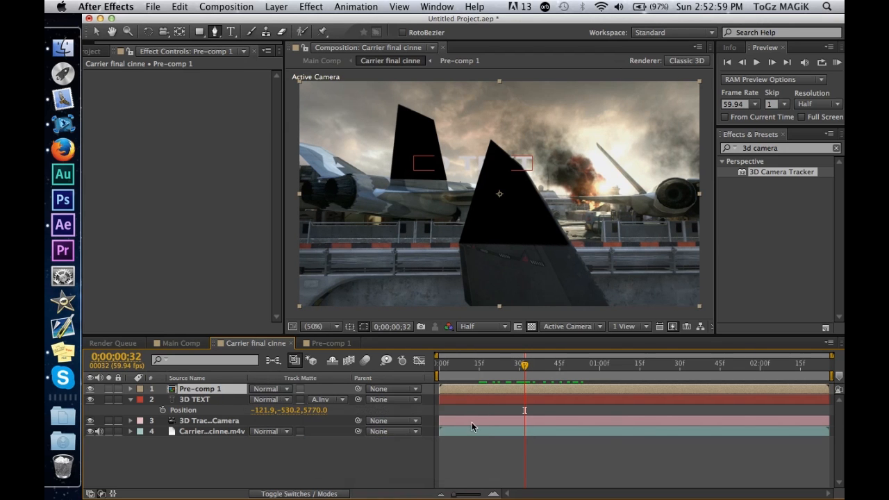
Step: Scrub the Carrier final cinne comp through frames 80, 37 and 57 back to frame 0 to check the text against both tail fins
left_click_drag(524, 368, 653, 364)
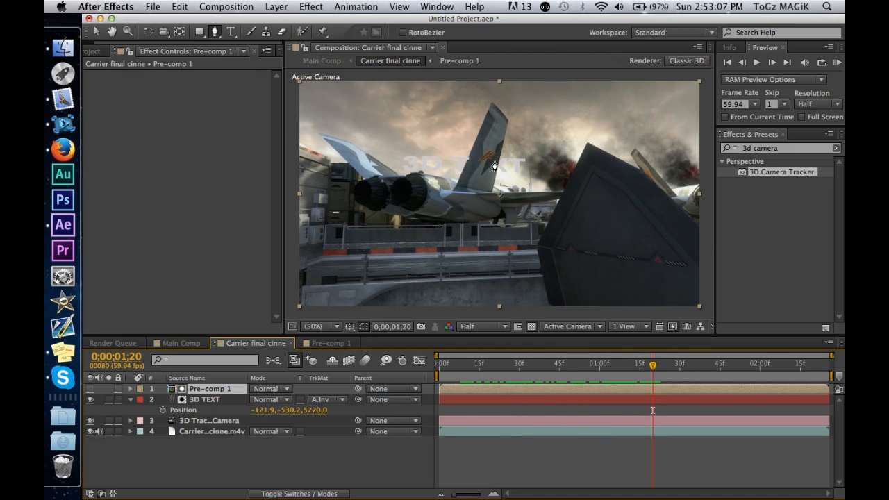
left_click_drag(653, 364, 541, 368)
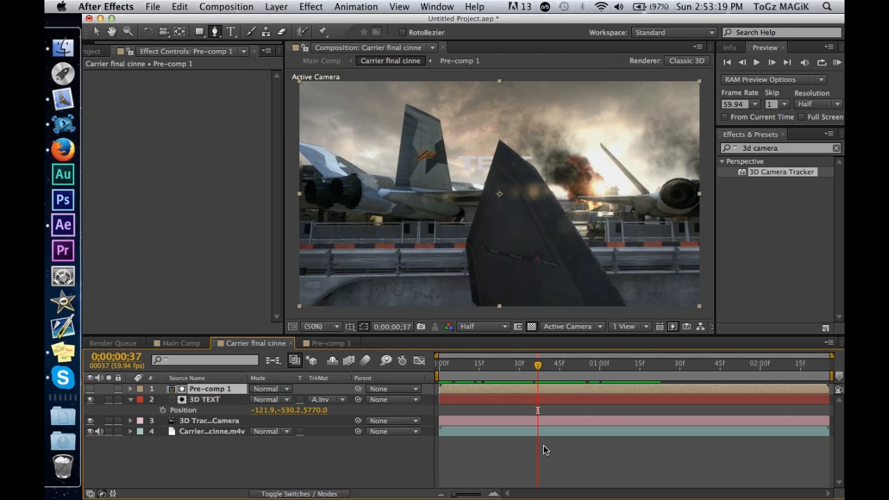
left_click_drag(538, 366, 593, 363)
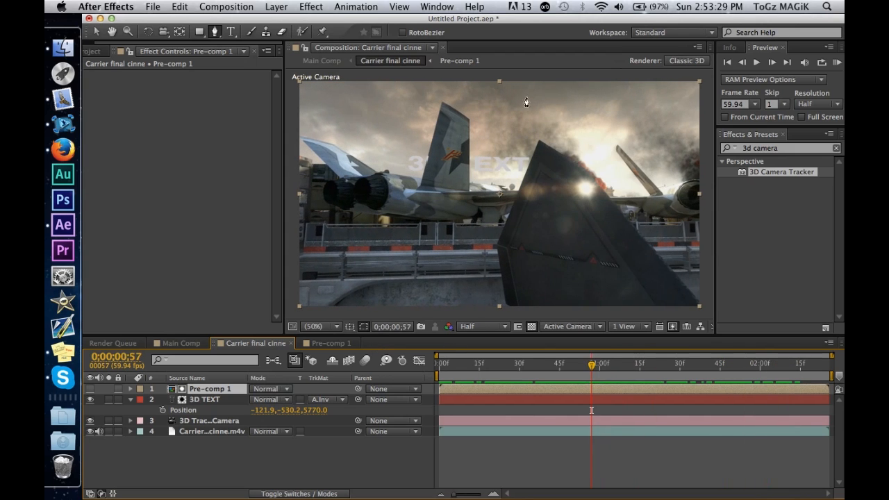
left_click_drag(594, 368, 438, 366)
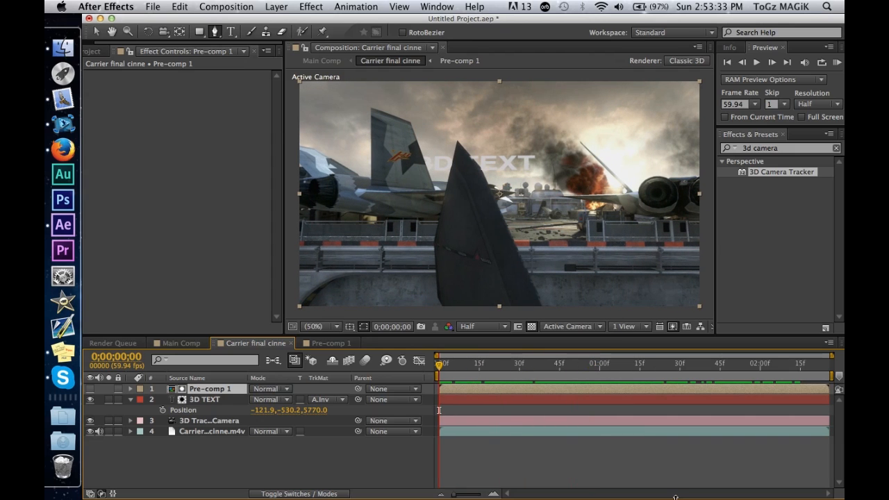